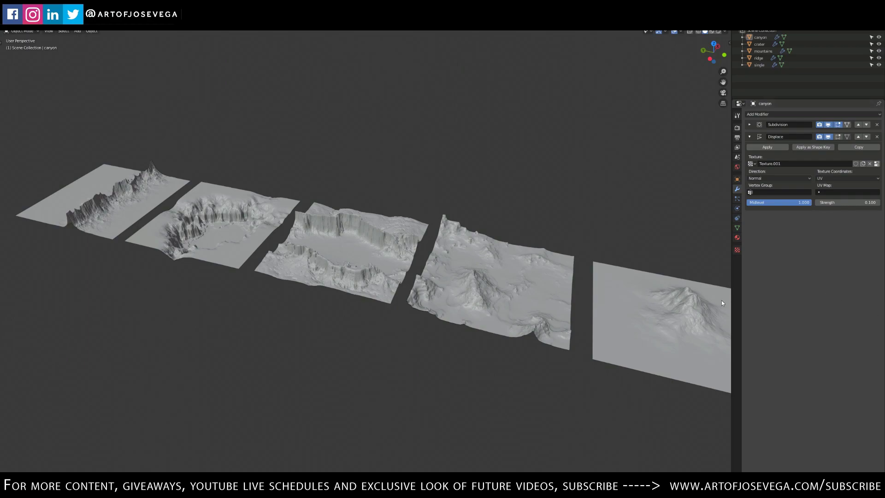
# - Examine the five displaced terrain planes from several angles, from the long mountain range to the single peak
pyautogui.moveTo(414, 233); pyautogui.dragTo(426, 249, button='middle')
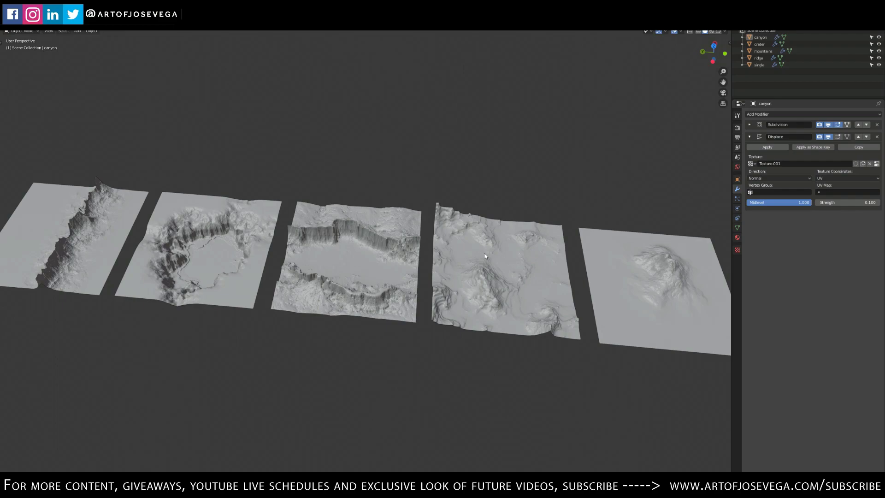
pyautogui.moveTo(363, 234)
pyautogui.mouseDown(button='middle')
pyautogui.moveTo(370, 216)
pyautogui.moveTo(399, 218)
pyautogui.moveTo(400, 239)
pyautogui.moveTo(366, 242)
pyautogui.moveTo(402, 224)
pyautogui.moveTo(381, 228)
pyautogui.mouseUp(button='middle')
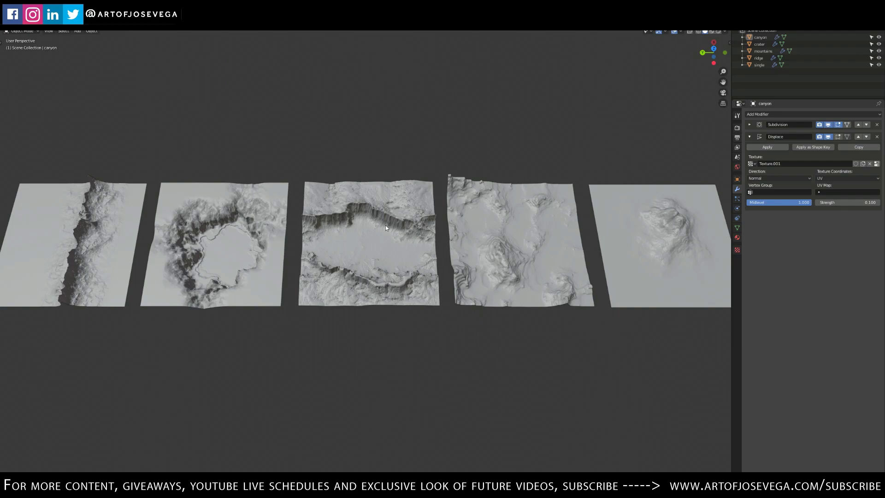
pyautogui.keyDown('shift'); pyautogui.moveTo(265, 233); pyautogui.dragTo(404, 215, button='middle'); pyautogui.keyUp('shift')
pyautogui.scroll(3, 404, 216)
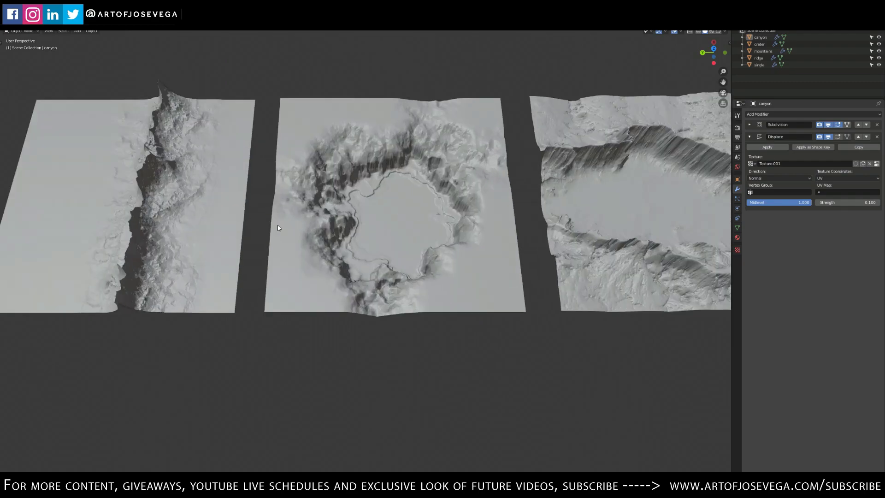
pyautogui.scroll(-2, 461, 200)
pyautogui.scroll(-2, 470, 199)
pyautogui.keyDown('shift'); pyautogui.moveTo(470, 199); pyautogui.dragTo(509, 190, button='middle'); pyautogui.keyUp('shift')
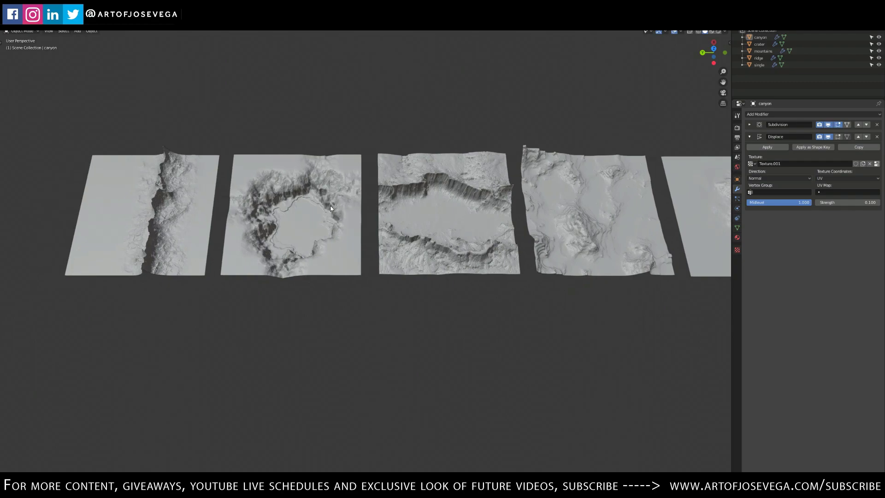
pyautogui.scroll(4, 314, 211)
pyautogui.keyDown('shift'); pyautogui.moveTo(314, 211); pyautogui.dragTo(317, 181, button='middle'); pyautogui.keyUp('shift')
pyautogui.scroll(2, 361, 249)
pyautogui.scroll(-3, 317, 179)
pyautogui.moveTo(441, 250); pyautogui.dragTo(410, 235, button='middle')
pyautogui.scroll(3, 436, 237)
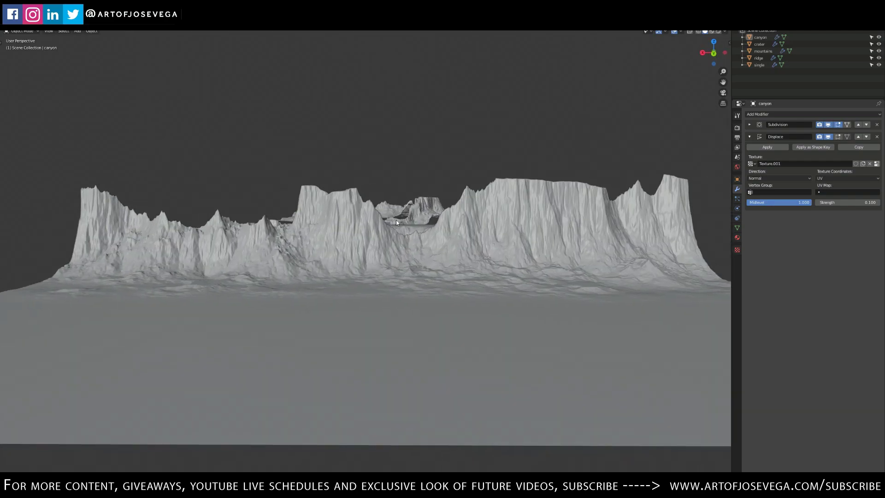
pyautogui.moveTo(523, 214); pyautogui.dragTo(364, 301, button='middle')
pyautogui.moveTo(438, 284); pyautogui.dragTo(356, 268, button='middle')
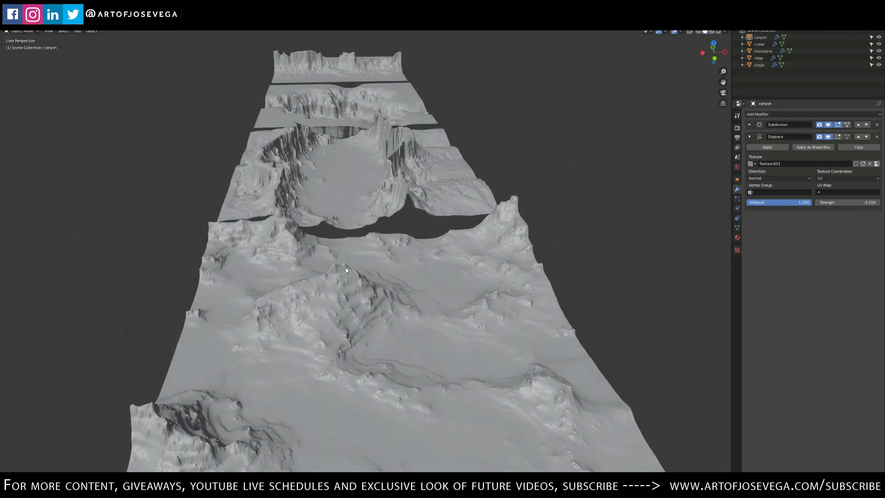
pyautogui.moveTo(408, 324); pyautogui.dragTo(407, 239, button='middle')
pyautogui.scroll(3, 382, 314)
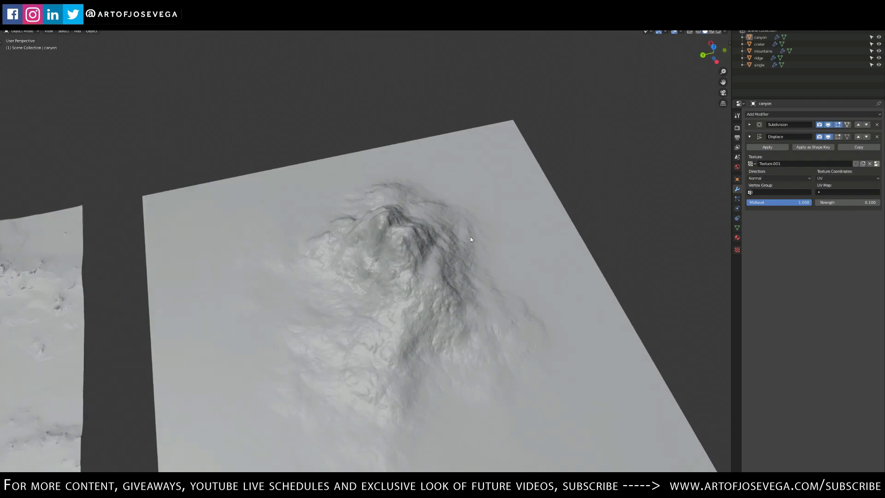
pyautogui.scroll(-3, 346, 282)
pyautogui.keyDown('shift'); pyautogui.moveTo(324, 279); pyautogui.dragTo(499, 217, button='middle'); pyautogui.keyUp('shift')
pyautogui.scroll(-2, 342, 230)
pyautogui.keyDown('shift'); pyautogui.moveTo(341, 229); pyautogui.dragTo(473, 189, button='middle'); pyautogui.keyUp('shift')
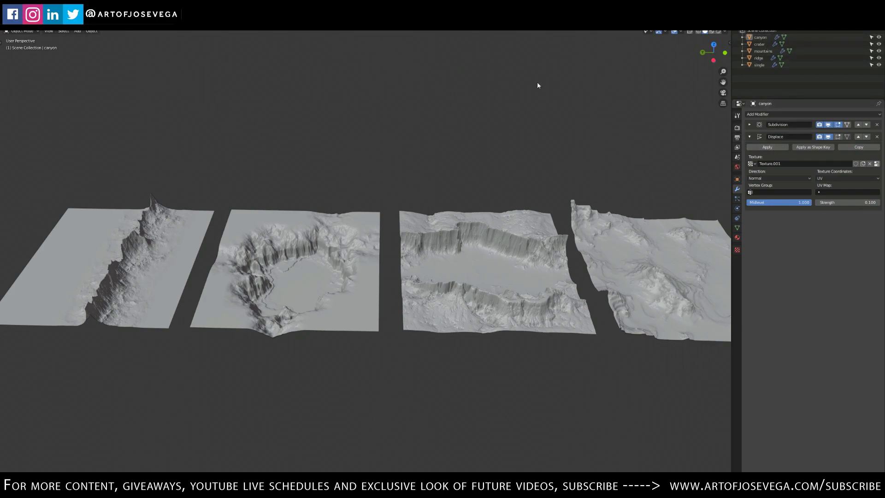
# - Select the mountains terrain and hide the canyon, crater, ridge and single objects to isolate it
pyautogui.click(154, 257)
pyautogui.click(879, 37)
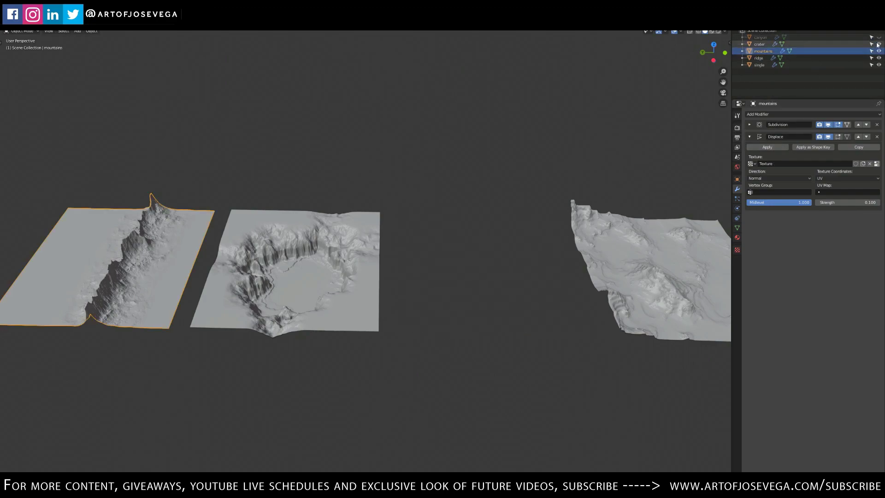
pyautogui.click(879, 44)
pyautogui.click(879, 57)
pyautogui.click(879, 64)
# - Inspect the isolated mountains terrain up close, checking its peaks, cliffs and base from both sides
pyautogui.moveTo(421, 196); pyautogui.dragTo(473, 249, button='middle')
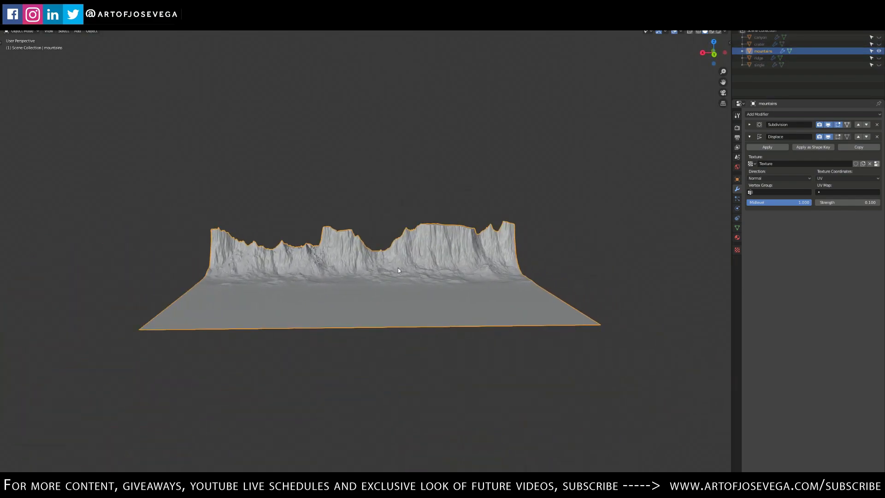
pyautogui.scroll(4, 397, 266)
pyautogui.scroll(5, 384, 259)
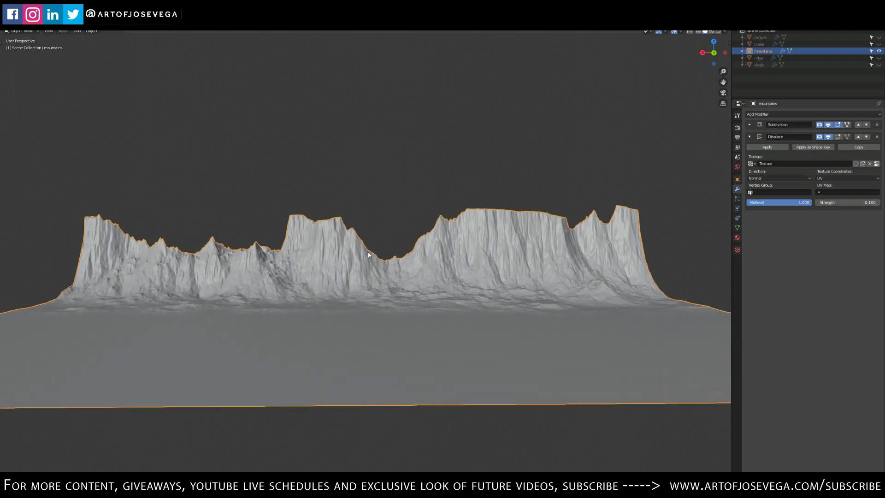
pyautogui.moveTo(372, 261)
pyautogui.mouseDown(button='middle')
pyautogui.moveTo(366, 255)
pyautogui.moveTo(366, 266)
pyautogui.moveTo(366, 255)
pyautogui.moveTo(383, 260)
pyautogui.moveTo(371, 259)
pyautogui.mouseUp(button='middle')
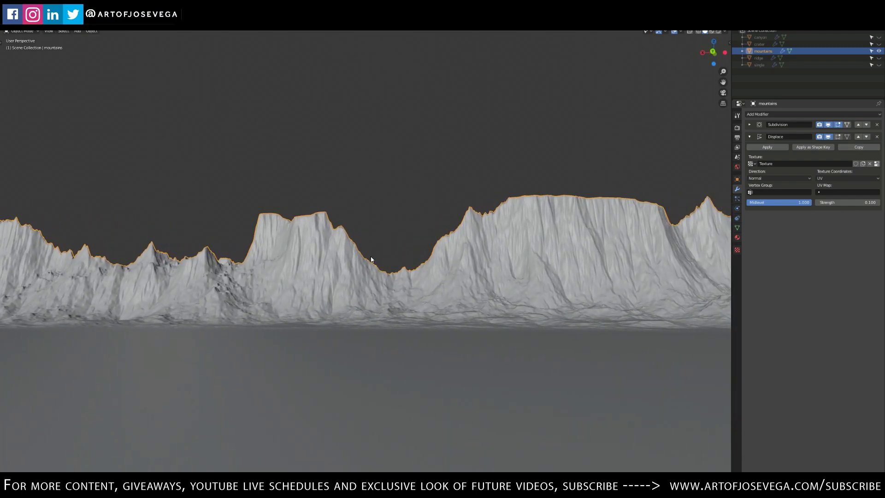
pyautogui.moveTo(411, 301); pyautogui.dragTo(390, 301, button='middle')
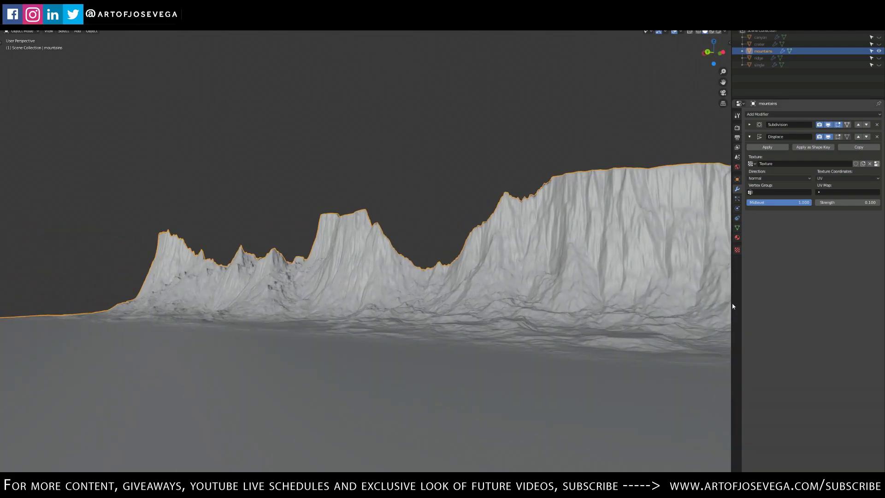
pyautogui.moveTo(547, 263); pyautogui.dragTo(416, 311, button='middle')
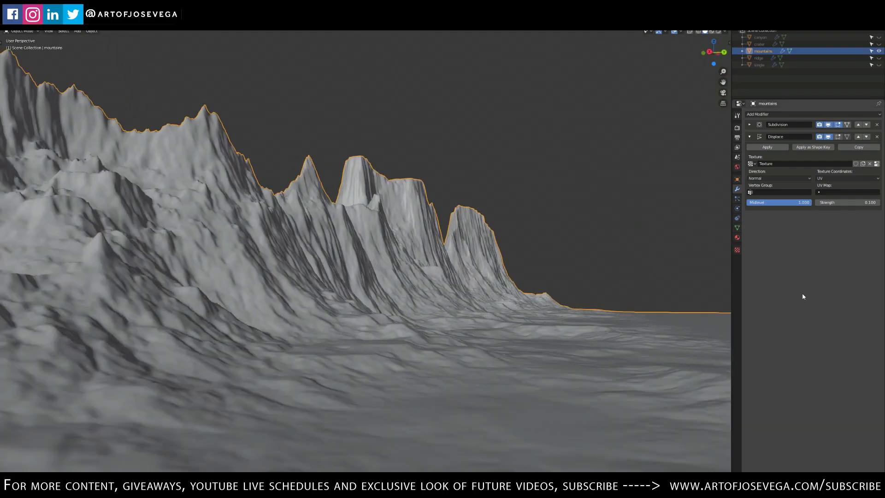
pyautogui.moveTo(534, 306); pyautogui.dragTo(414, 239, button='middle')
pyautogui.moveTo(413, 292); pyautogui.dragTo(272, 261, button='middle')
pyautogui.scroll(-3, 348, 261)
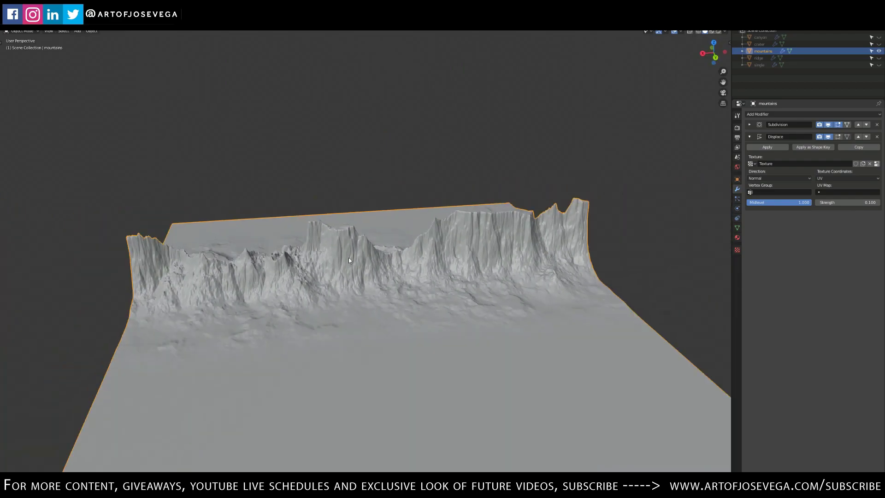
pyautogui.moveTo(390, 215); pyautogui.dragTo(400, 290, button='middle')
pyautogui.moveTo(453, 261); pyautogui.dragTo(321, 283, button='middle')
pyautogui.scroll(-3, 326, 305)
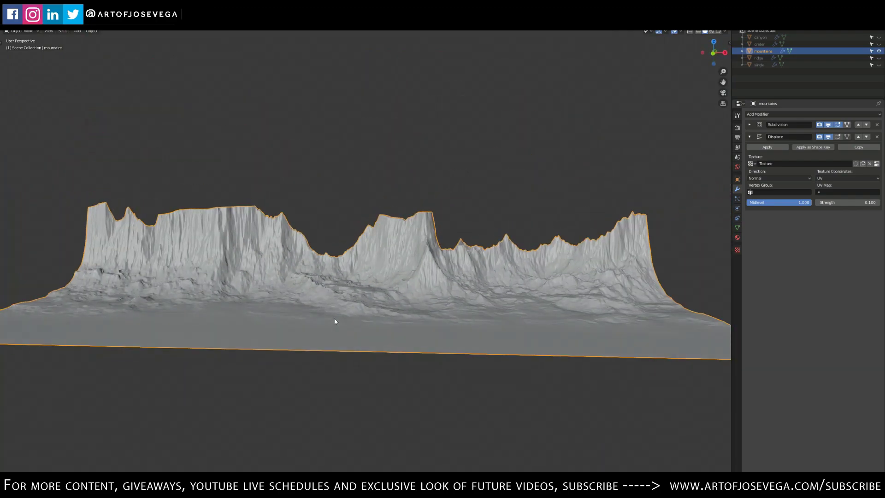
pyautogui.moveTo(341, 311); pyautogui.dragTo(369, 266, button='middle')
# - Unhide the ridge, single, crater and canyon terrains and deselect the mountains object
pyautogui.click(879, 58)
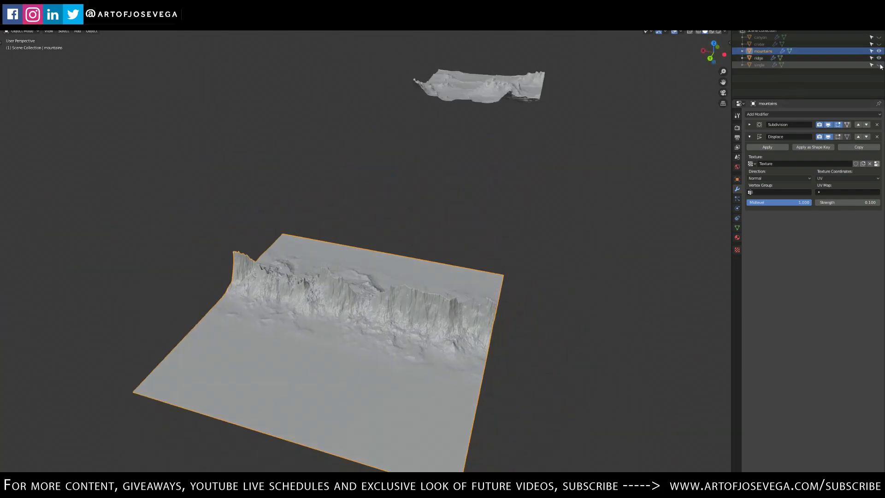
pyautogui.click(879, 65)
pyautogui.click(879, 43)
pyautogui.click(879, 37)
pyautogui.moveTo(534, 142); pyautogui.dragTo(451, 218, button='middle')
pyautogui.click(453, 198)
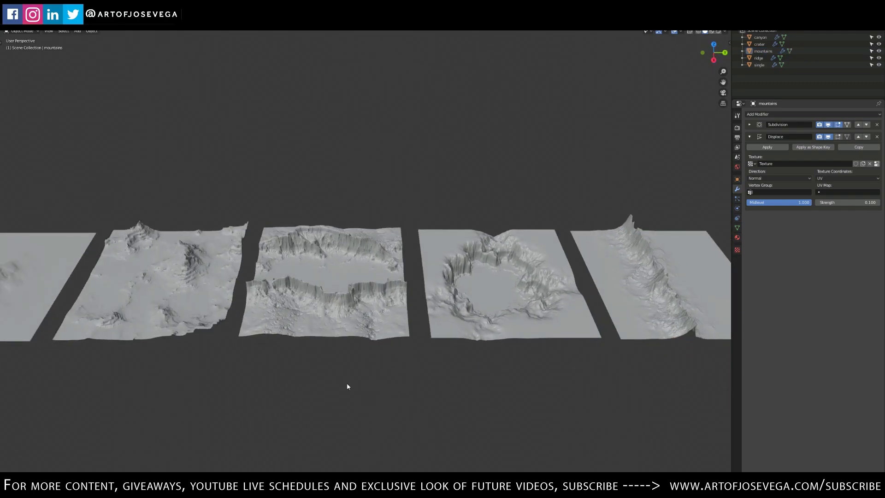
pyautogui.moveTo(336, 319); pyautogui.dragTo(432, 329, button='middle')
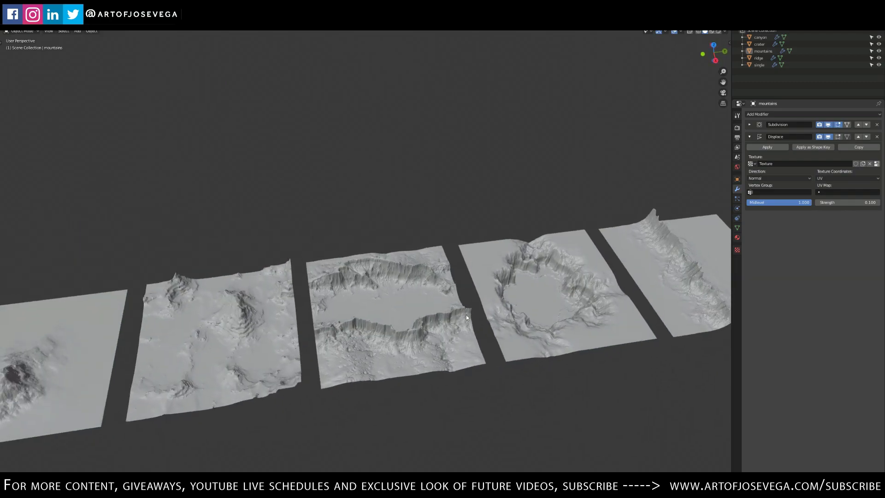
pyautogui.scroll(5, 463, 298)
pyautogui.moveTo(392, 283); pyautogui.dragTo(374, 279, button='middle')
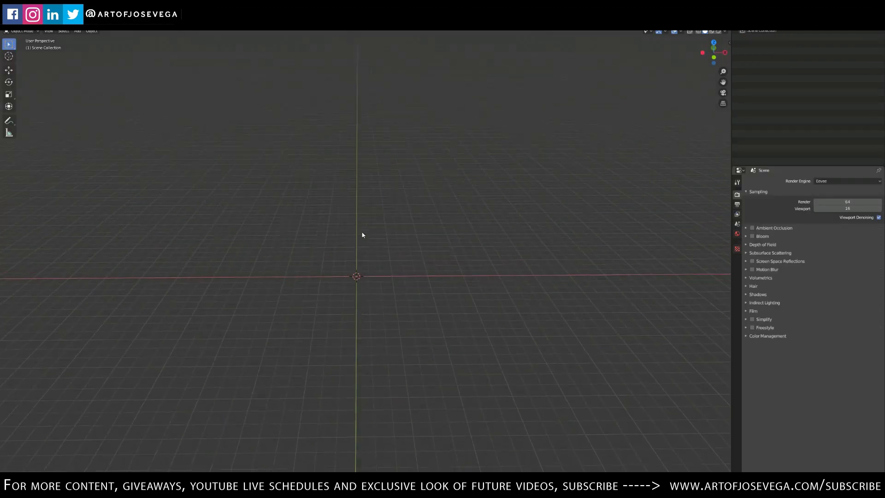
# - Add a mesh plane at the world origin and scale it up uniformly by about 7.5
pyautogui.moveTo(363, 235); pyautogui.dragTo(576, 185, button='middle')
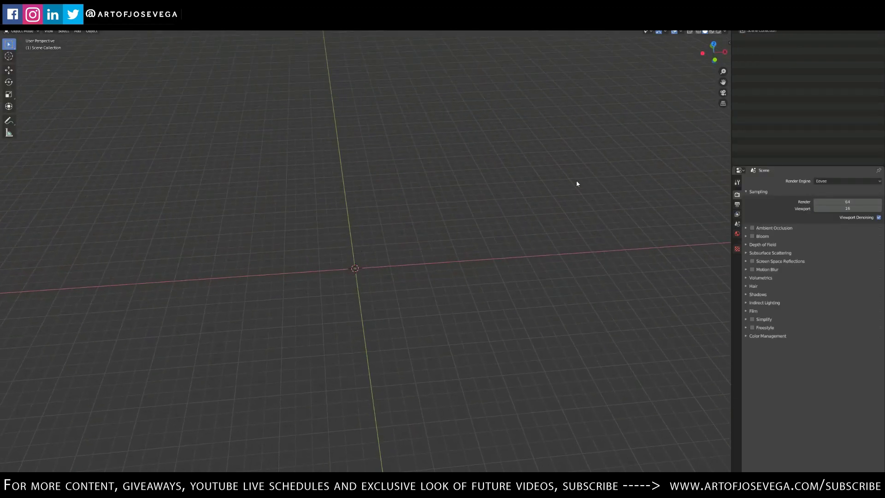
pyautogui.moveTo(239, 306); pyautogui.dragTo(431, 266, button='middle')
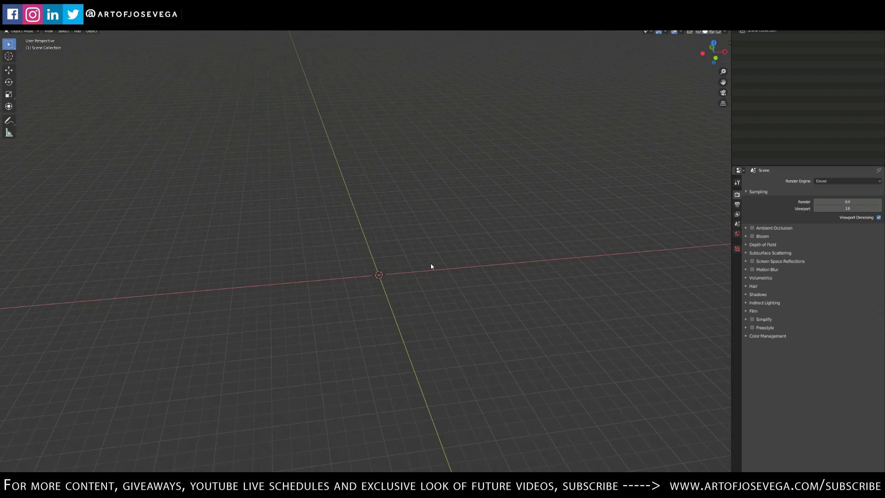
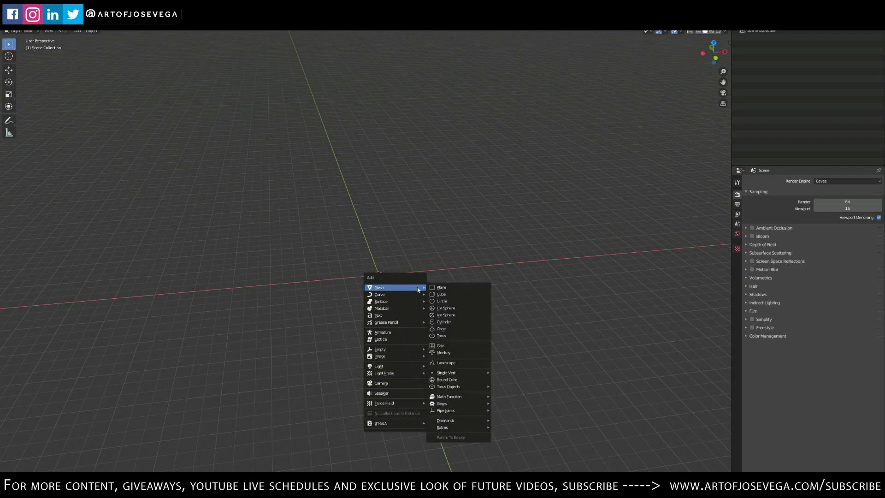
pyautogui.click(436, 287)
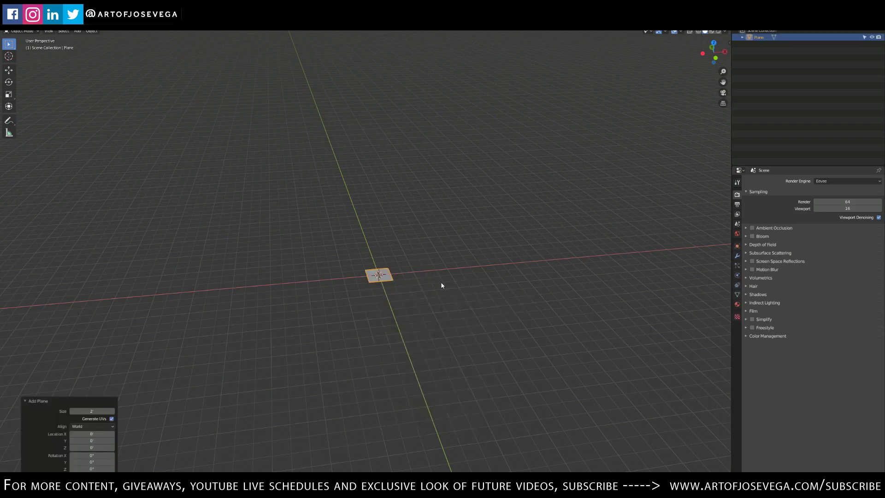
pyautogui.click(709, 306)
# - Switch the enlarged plane from Object Mode to Edit Mode with all of its geometry selected
pyautogui.moveTo(710, 306); pyautogui.dragTo(468, 276, button='middle')
pyautogui.scroll(2, 497, 296)
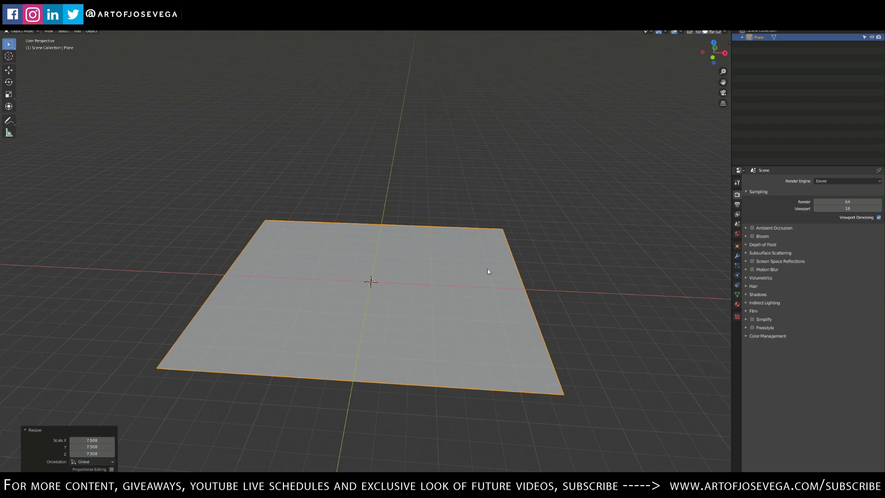
pyautogui.scroll(2, 488, 272)
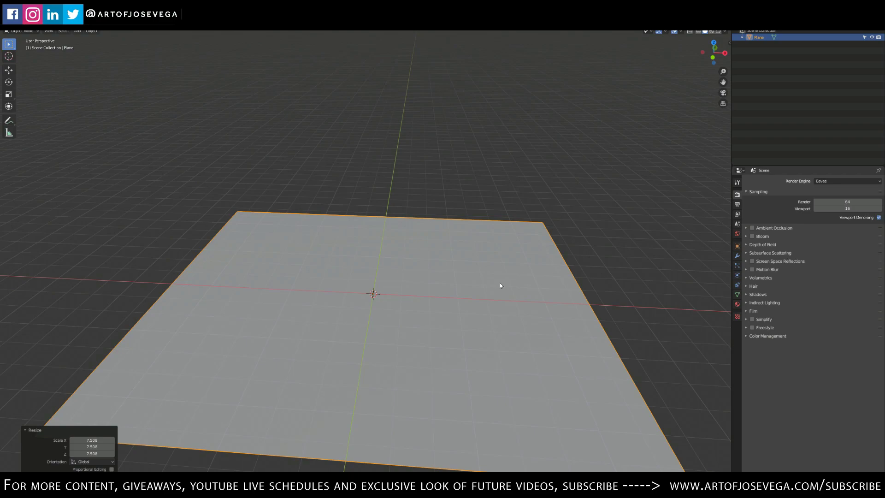
pyautogui.moveTo(485, 284); pyautogui.dragTo(476, 241, button='middle')
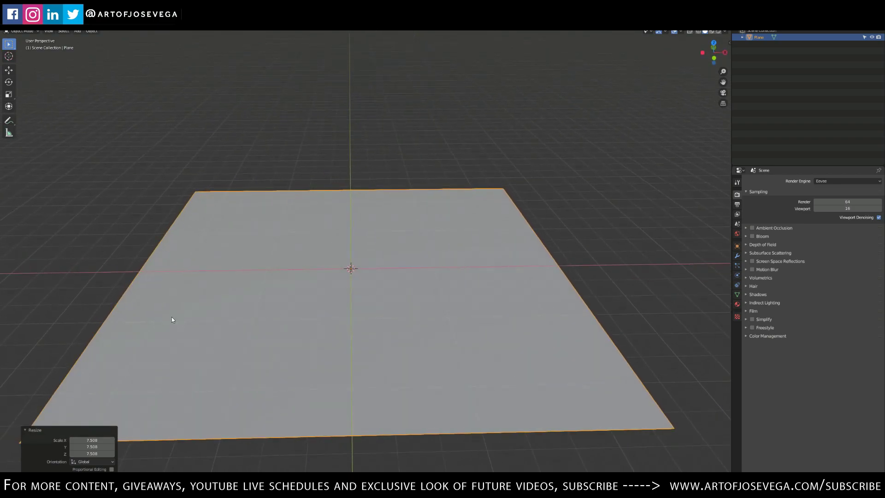
pyautogui.moveTo(439, 322); pyautogui.dragTo(428, 323, button='middle')
pyautogui.hotkey('ctrl', 'Tab')
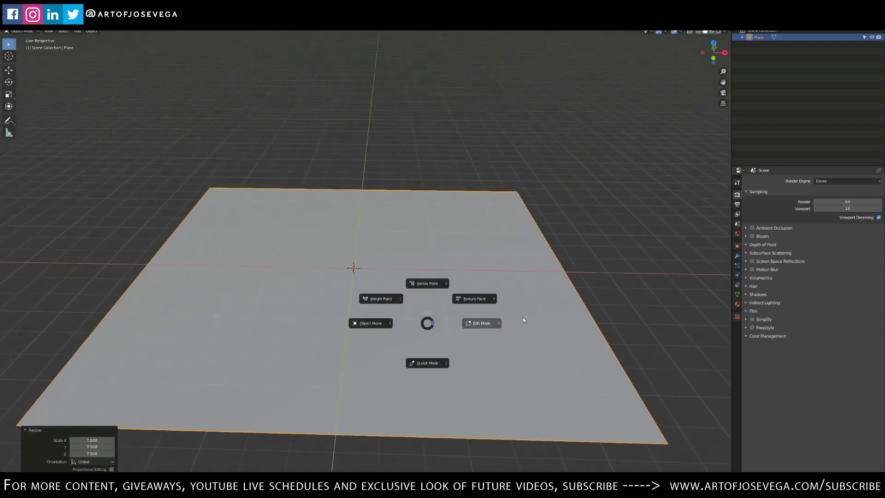
pyautogui.click(479, 308)
pyautogui.moveTo(479, 308); pyautogui.dragTo(359, 225, button='middle')
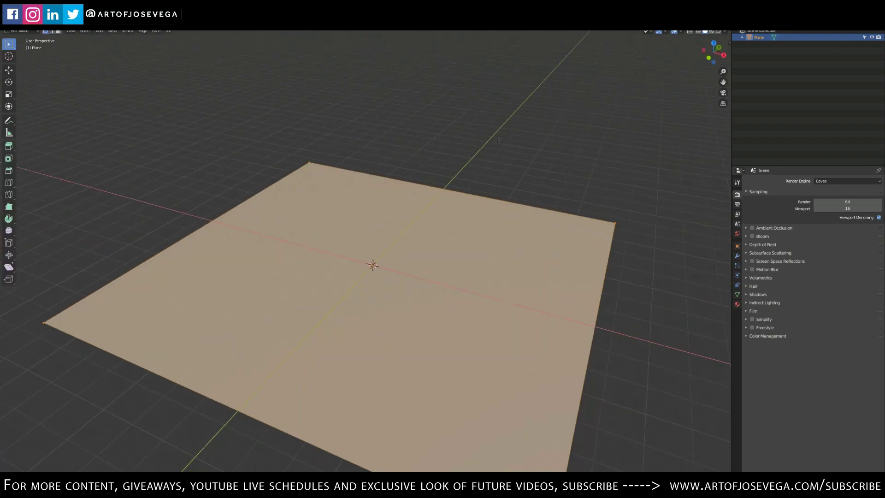
pyautogui.moveTo(513, 154); pyautogui.dragTo(462, 198, button='middle')
pyautogui.moveTo(569, 244); pyautogui.dragTo(407, 304, button='middle')
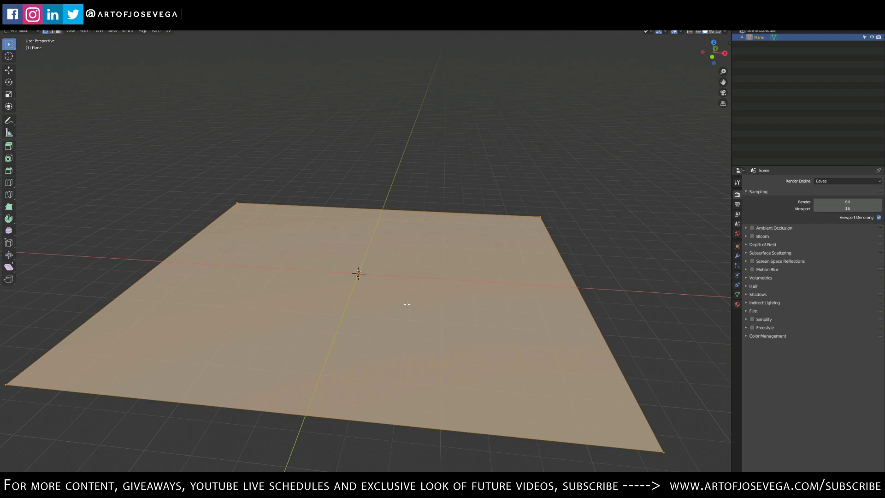
# - Subdivide the whole plane with 50 cuts and return to Object Mode
pyautogui.rightClick(404, 280)
pyautogui.click(404, 281)
pyautogui.rightClick(362, 263)
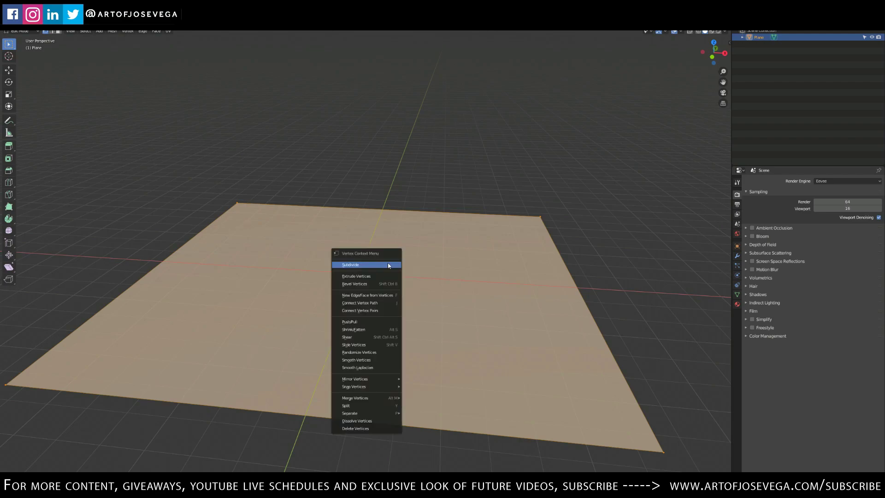
pyautogui.click(387, 265)
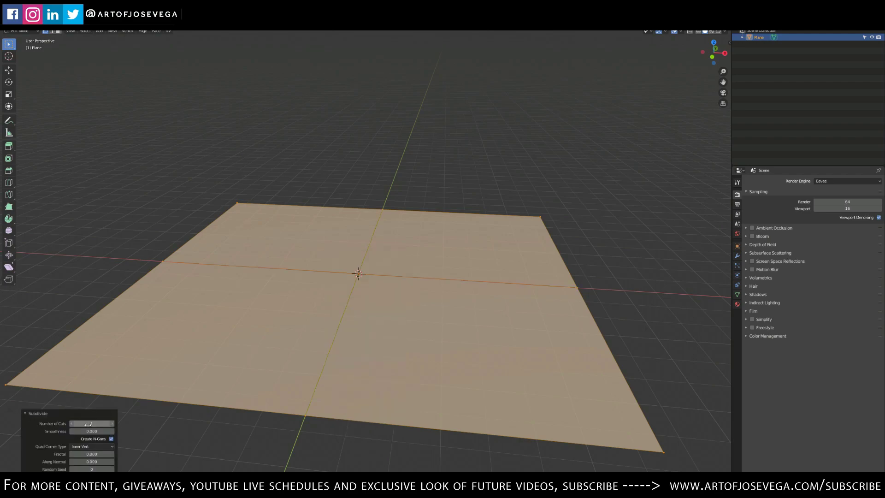
pyautogui.moveTo(107, 423)
pyautogui.mouseDown()
pyautogui.moveTo(119, 424)
pyautogui.moveTo(93, 424)
pyautogui.mouseUp()
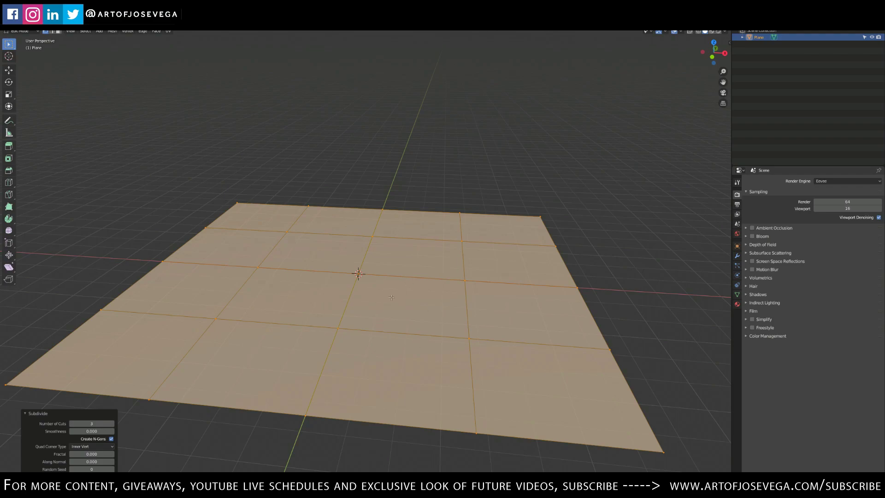
pyautogui.click(92, 423)
pyautogui.write('50')
pyautogui.press('Return')
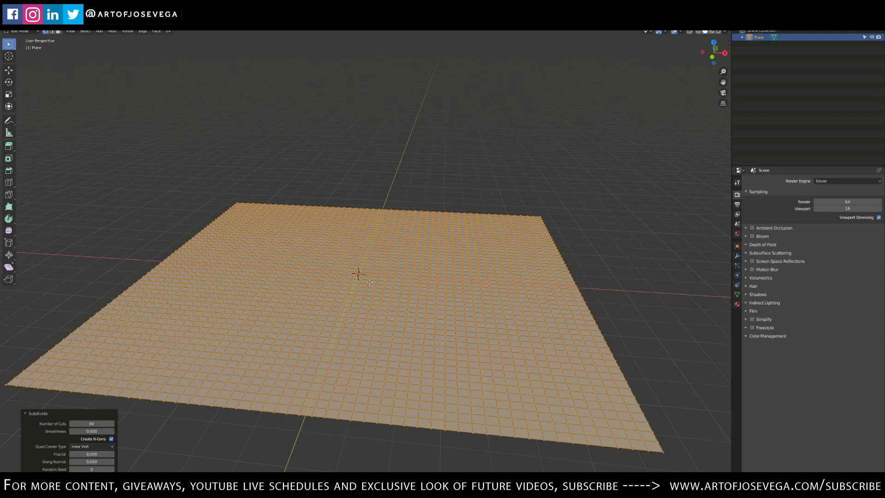
pyautogui.hotkey('ctrl', 'Tab')
pyautogui.click(329, 281)
pyautogui.scroll(3, 364, 258)
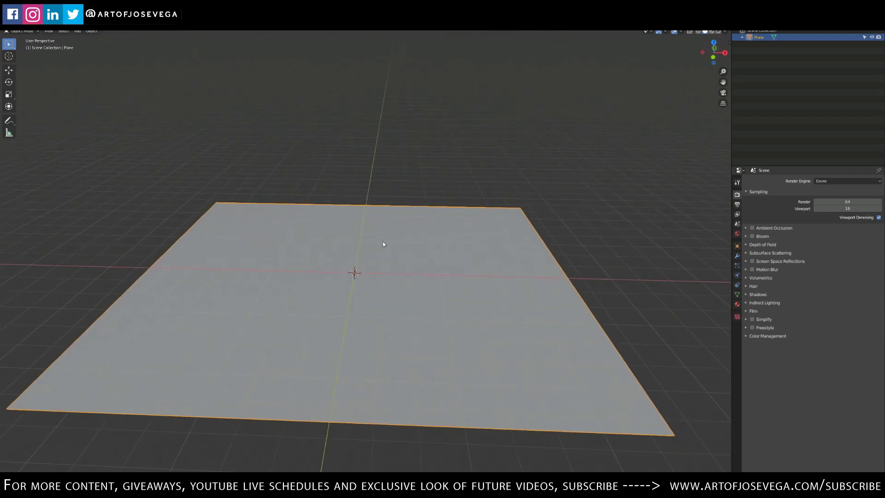
# - Inspect the plane's subdivided grid in Edit Mode and return to Object Mode
pyautogui.hotkey('ctrl', 'Tab')
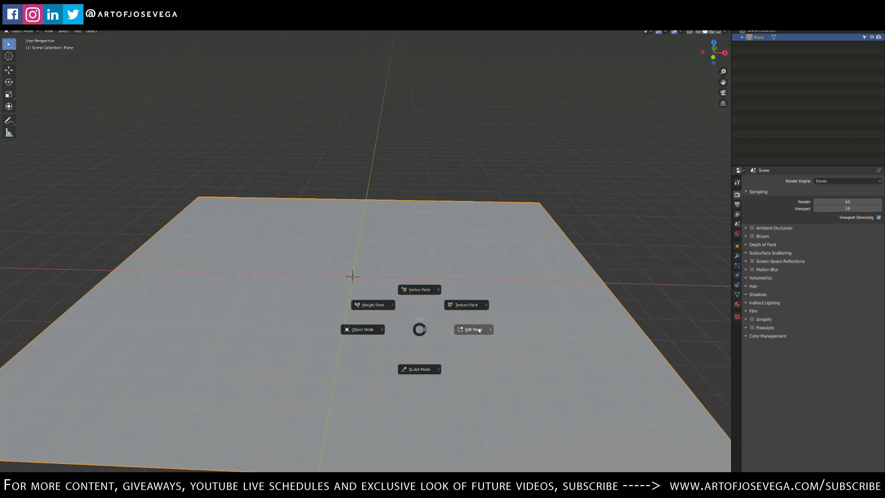
pyautogui.click(468, 327)
pyautogui.moveTo(468, 328); pyautogui.dragTo(464, 321, button='middle')
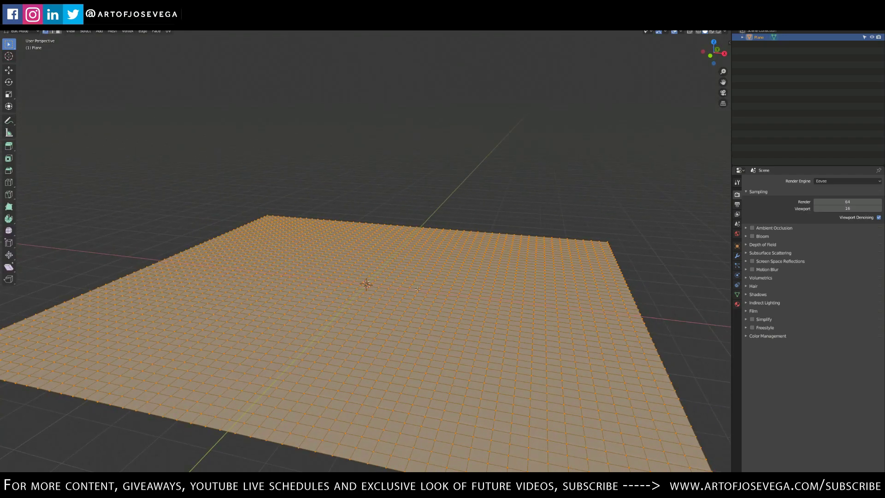
pyautogui.hotkey('ctrl', 'Tab')
pyautogui.click(397, 336)
pyautogui.moveTo(443, 165); pyautogui.dragTo(359, 282, button='middle')
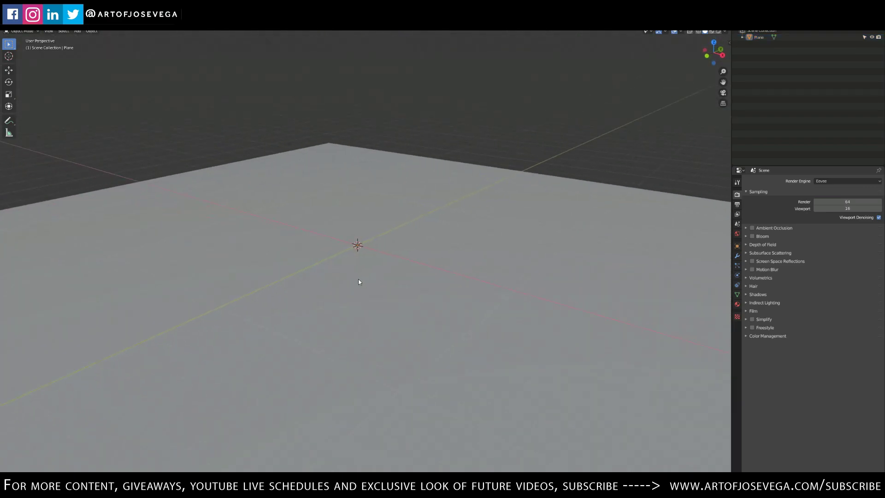
pyautogui.scroll(-4, 359, 282)
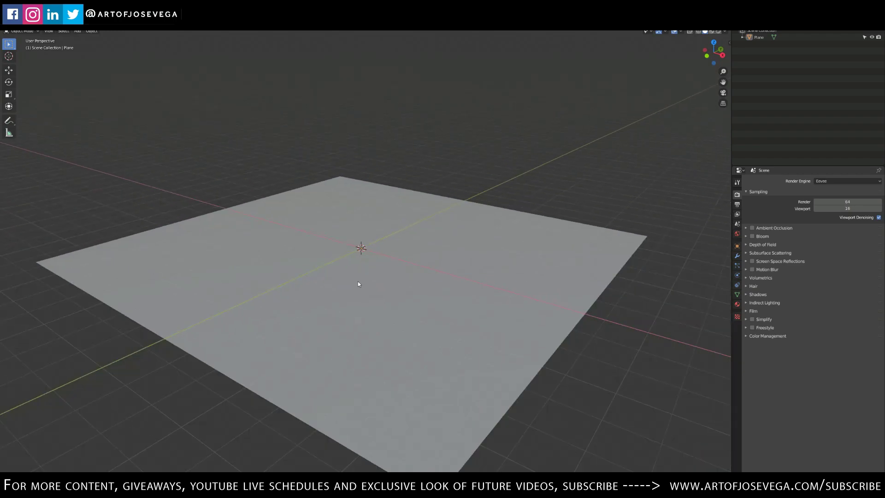
pyautogui.moveTo(358, 284); pyautogui.dragTo(382, 252, button='middle')
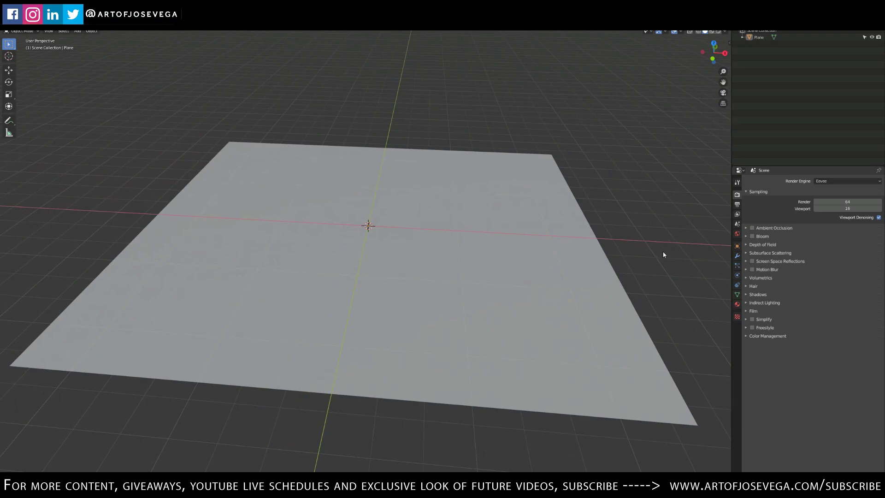
pyautogui.moveTo(519, 204); pyautogui.dragTo(482, 202, button='middle')
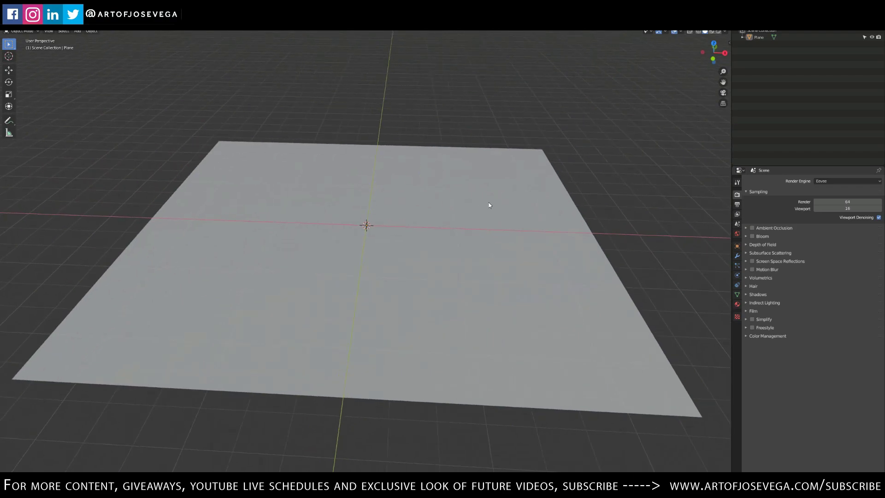
# - Add a Subdivision Surface modifier to the plane with viewport and render levels set to 4
pyautogui.click(736, 255)
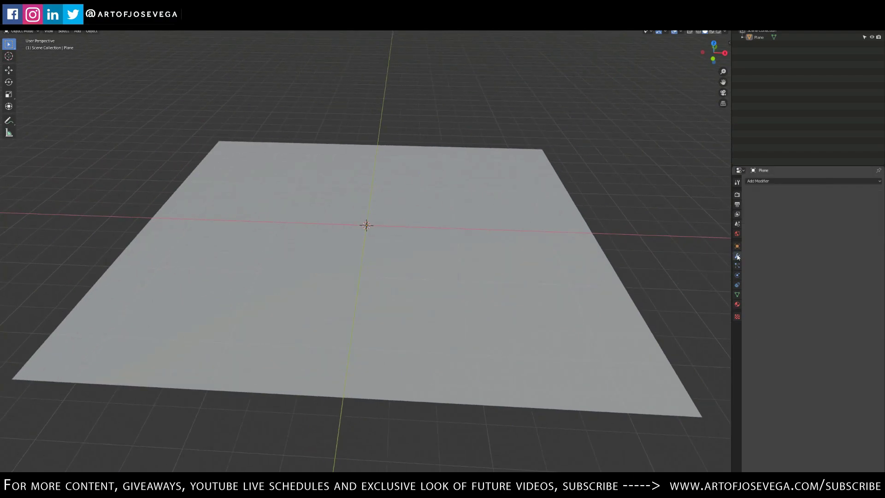
pyautogui.click(788, 184)
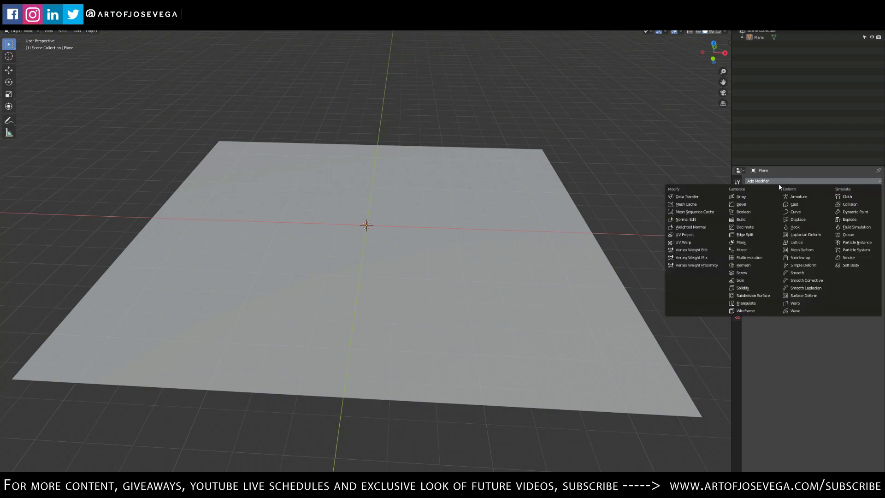
pyautogui.click(754, 296)
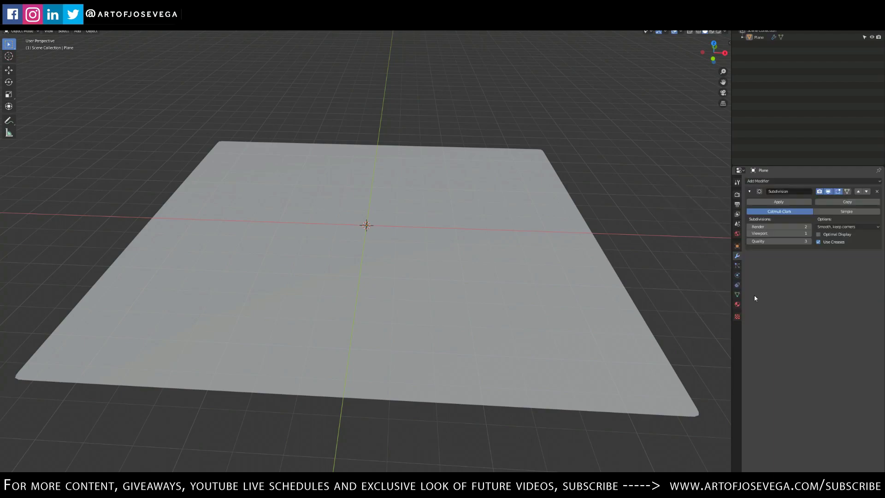
pyautogui.click(810, 233)
pyautogui.click(810, 233)
pyautogui.click(809, 233)
pyautogui.click(809, 228)
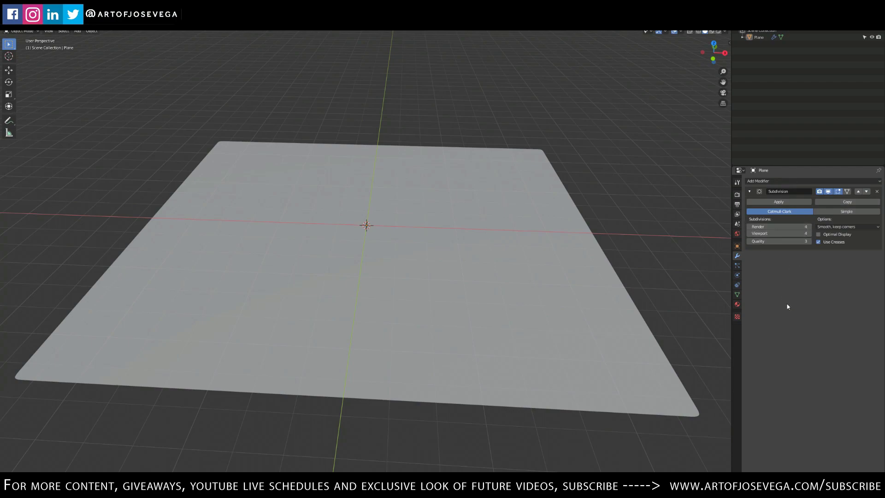
# - Compare the plane's mesh density in wireframe with the Subdivision modifier's viewport display switched off and on
pyautogui.click(698, 32)
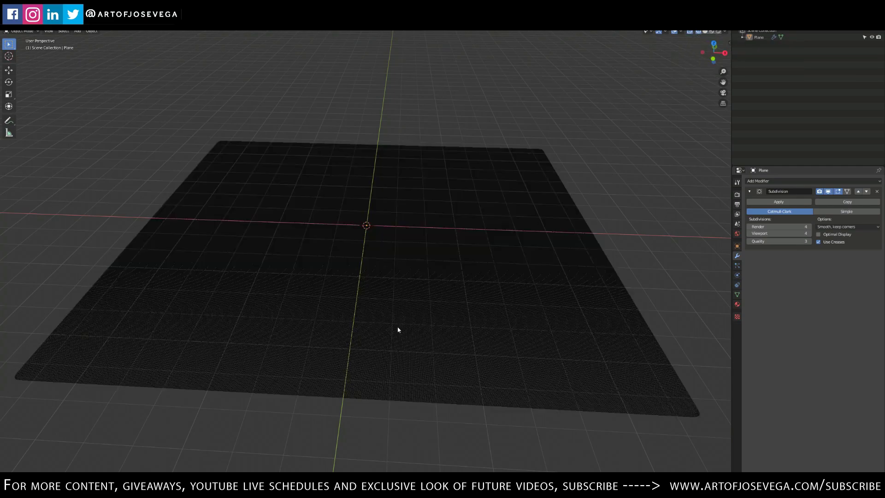
pyautogui.scroll(6, 398, 330)
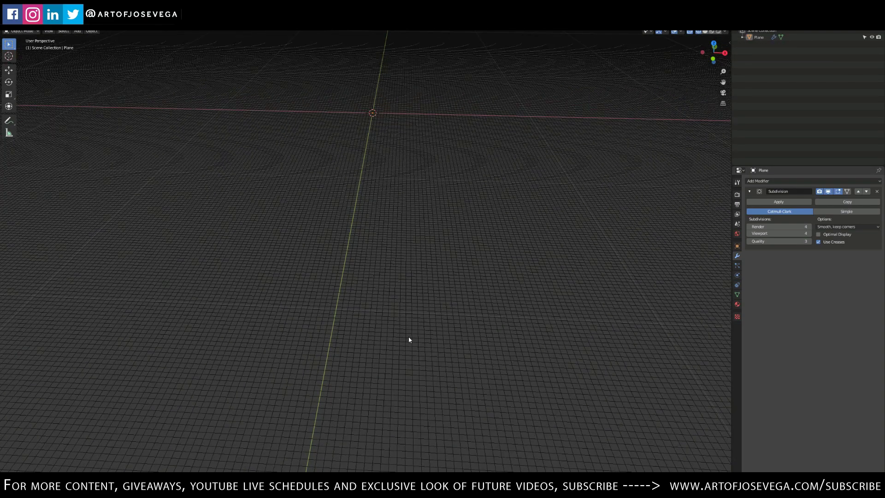
pyautogui.click(828, 192)
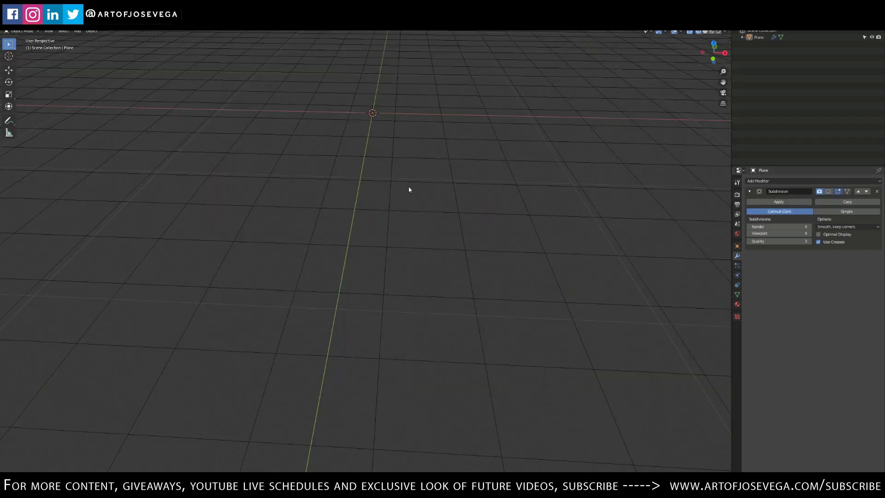
pyautogui.click(828, 191)
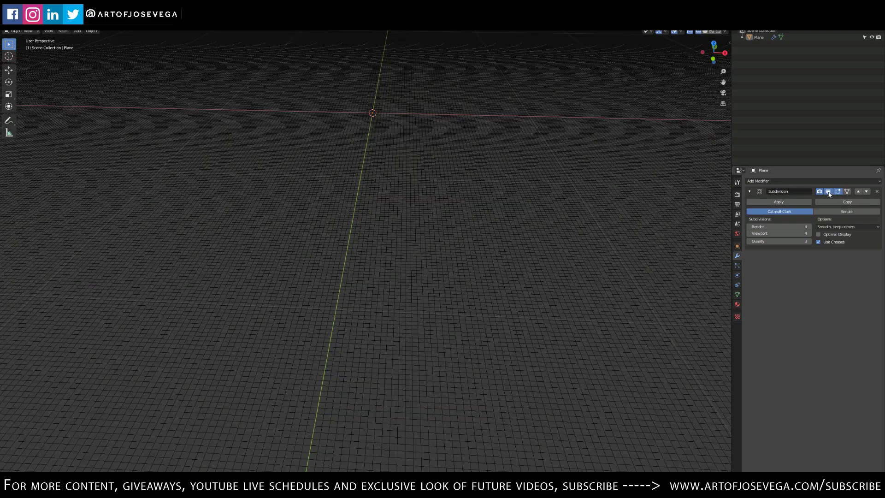
pyautogui.scroll(-10, 450, 303)
pyautogui.moveTo(465, 306); pyautogui.dragTo(408, 298, button='middle')
pyautogui.scroll(3, 408, 298)
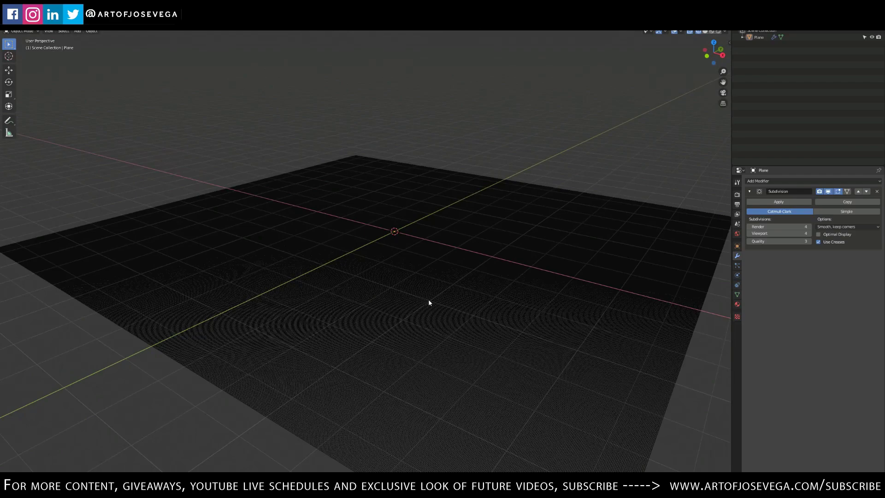
# - Turn off the Subdivision modifier's viewport display and collapse its settings
pyautogui.click(829, 192)
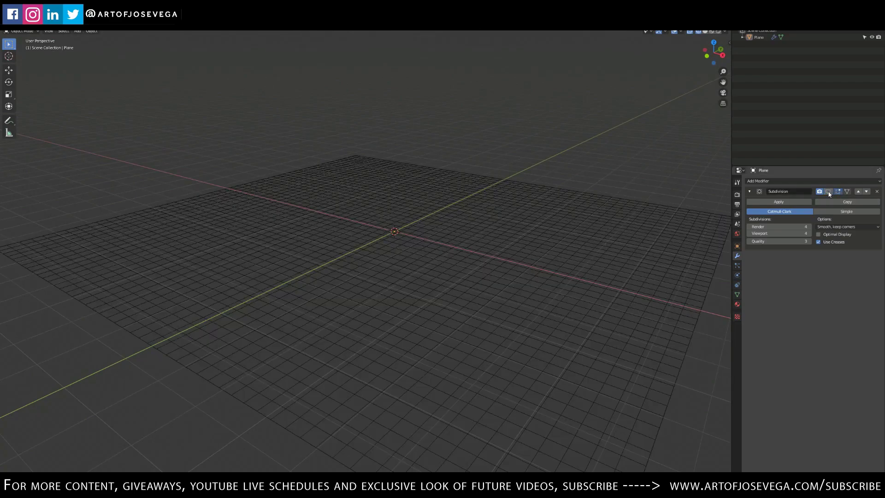
pyautogui.moveTo(392, 206); pyautogui.dragTo(479, 233, button='middle')
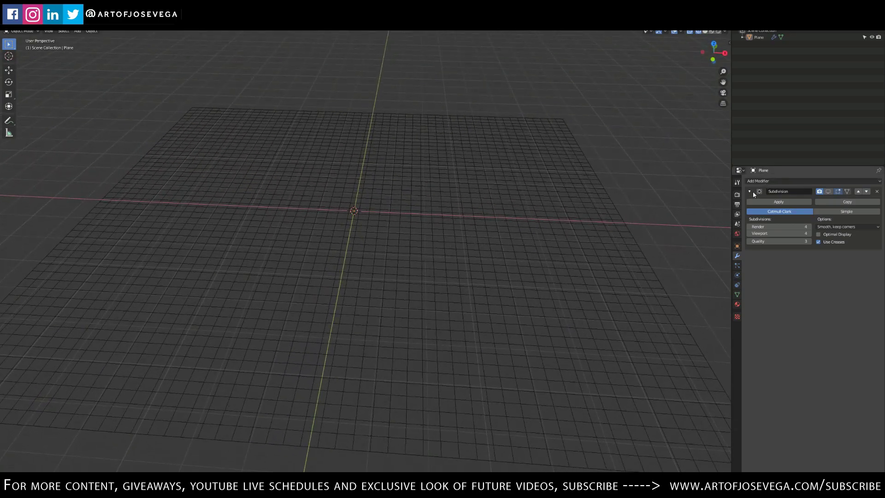
pyautogui.click(754, 192)
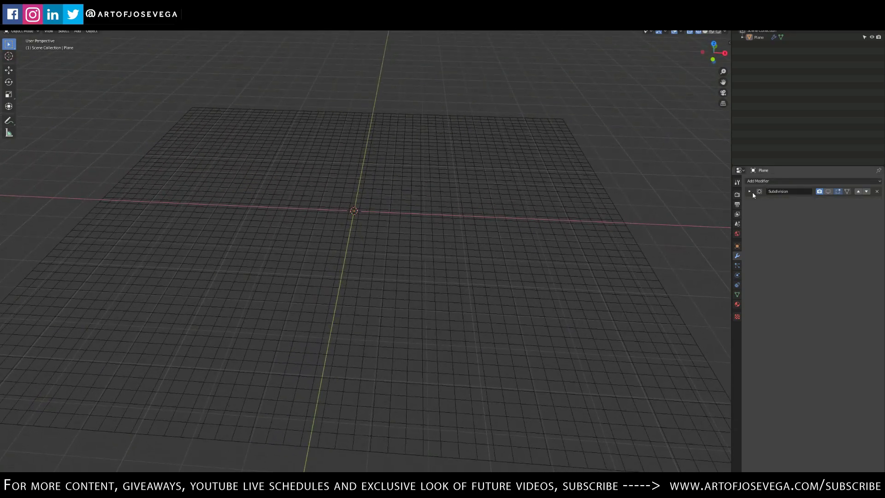
# - Add a Displace modifier to the plane, return to solid shading and set the modifier's midlevel to 1
pyautogui.click(801, 180)
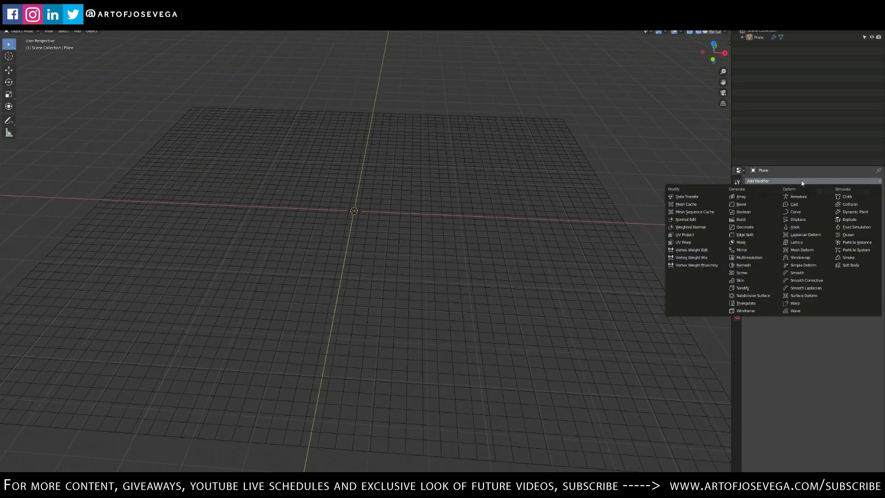
pyautogui.click(798, 220)
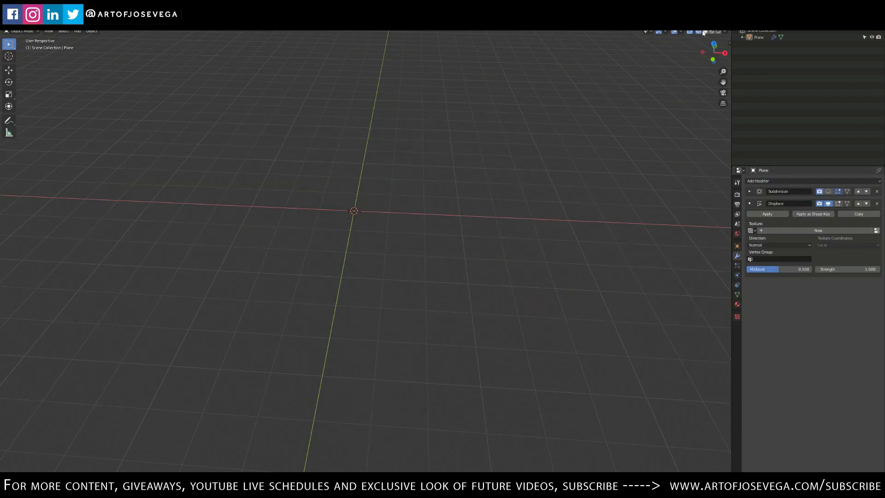
pyautogui.scroll(-5, 405, 250)
pyautogui.moveTo(374, 160); pyautogui.dragTo(431, 223, button='middle')
pyautogui.moveTo(772, 269); pyautogui.dragTo(793, 271)
pyautogui.click(793, 269)
pyautogui.write('1')
pyautogui.press('Return')
pyautogui.scroll(3, 397, 261)
pyautogui.moveTo(407, 266); pyautogui.dragTo(363, 279, button='middle')
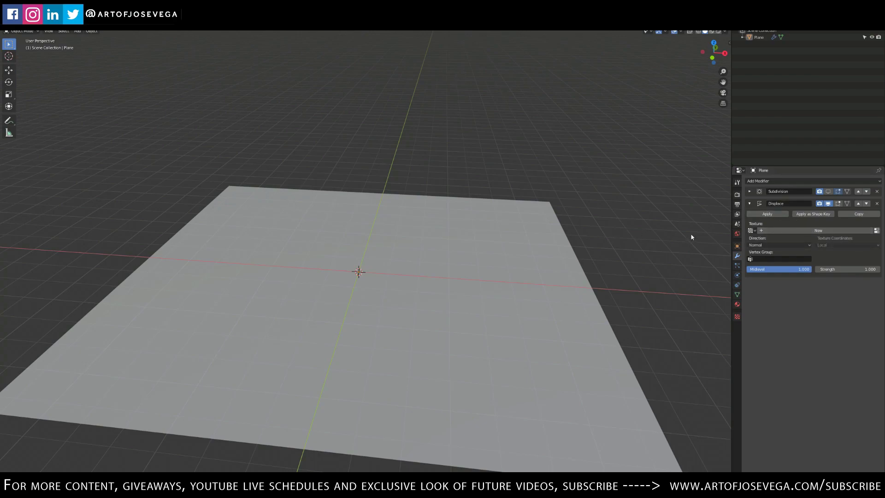
# - Create a new texture for the Displace modifier and show its texture settings
pyautogui.click(825, 233)
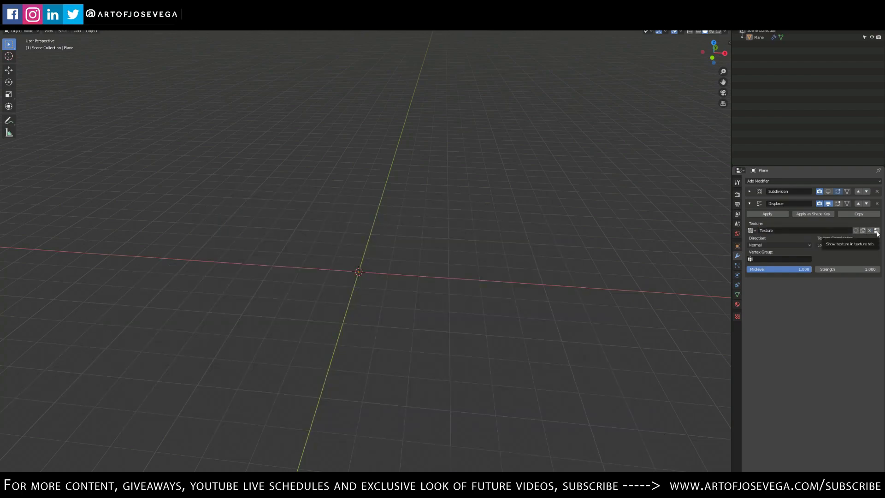
pyautogui.click(737, 317)
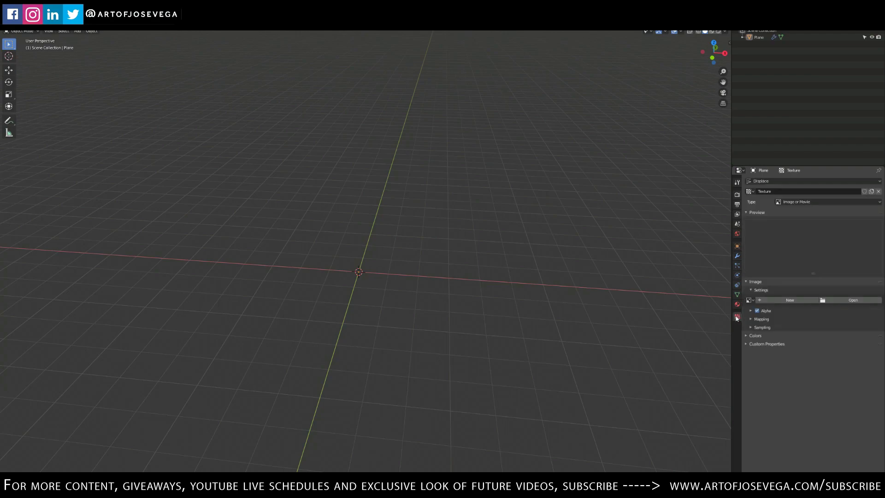
pyautogui.click(738, 257)
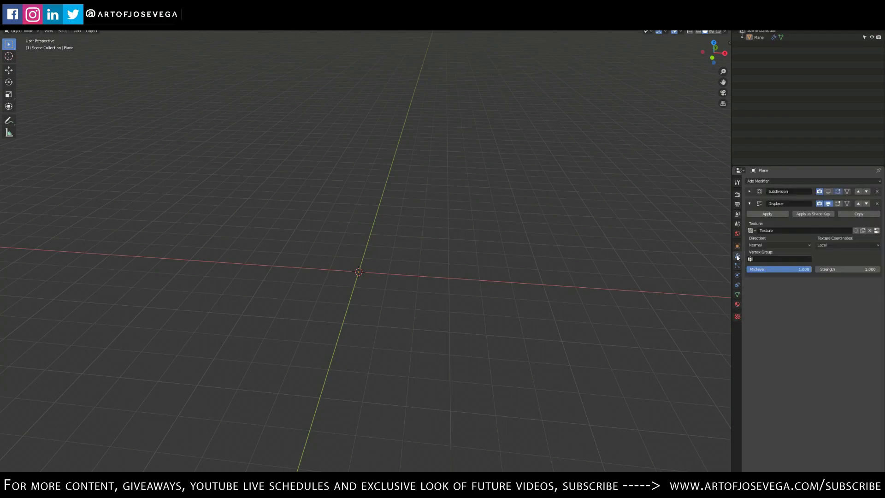
pyautogui.click(876, 231)
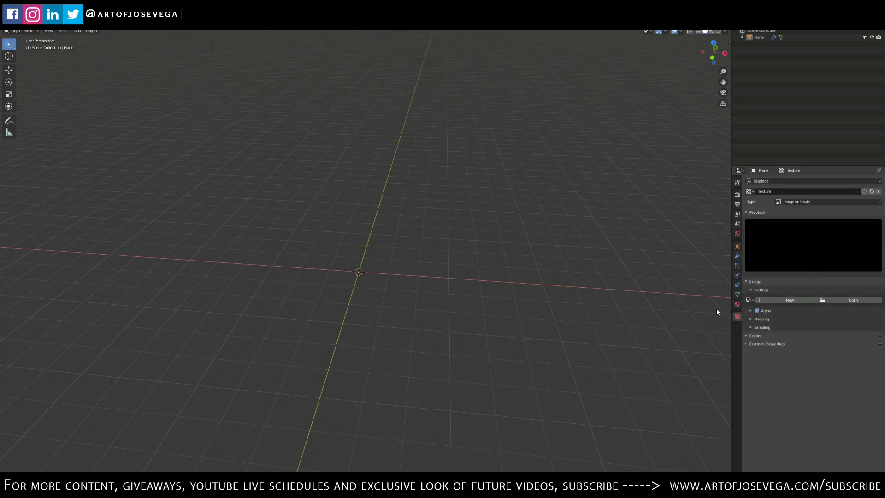
# - Load LongAsset_C_Displacement.tif from the LongAssets Exports folder as the displacement texture's image
pyautogui.scroll(-3, 429, 241)
pyautogui.moveTo(585, 273); pyautogui.dragTo(525, 253, button='middle')
pyautogui.click(846, 302)
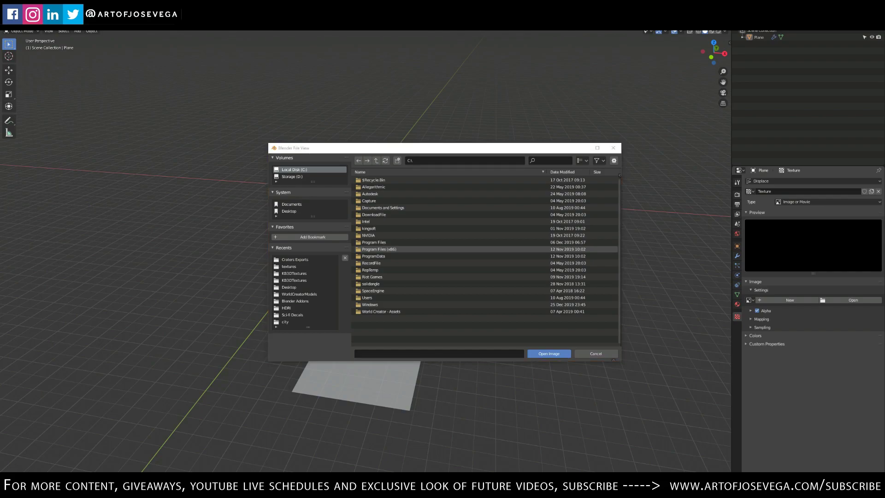
pyautogui.click(501, 160)
pyautogui.hotkey('ctrl', 'v')
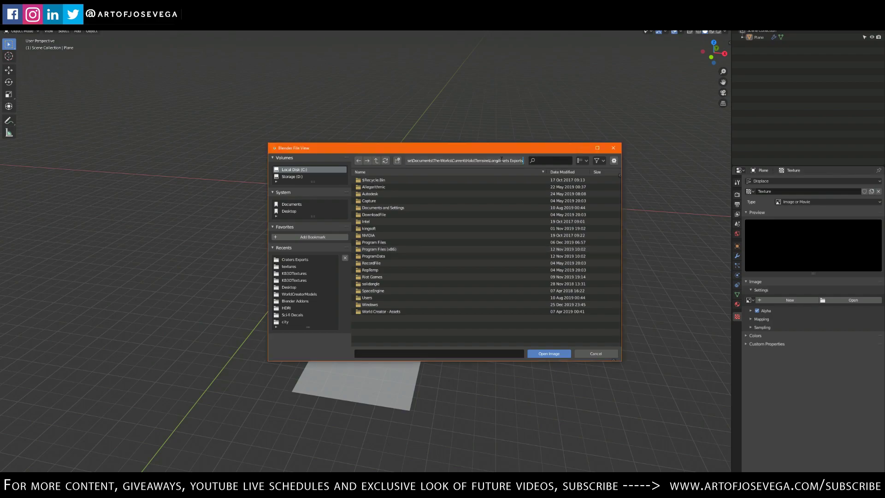
pyautogui.press('Return')
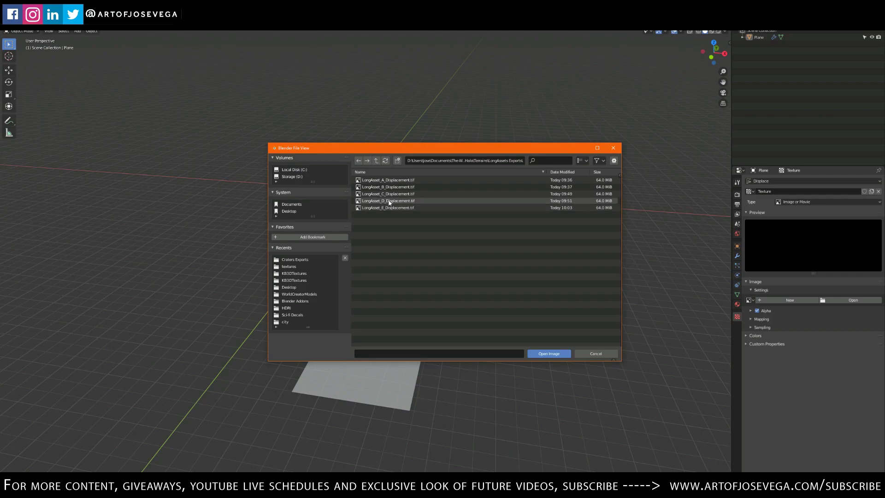
pyautogui.doubleClick(392, 198)
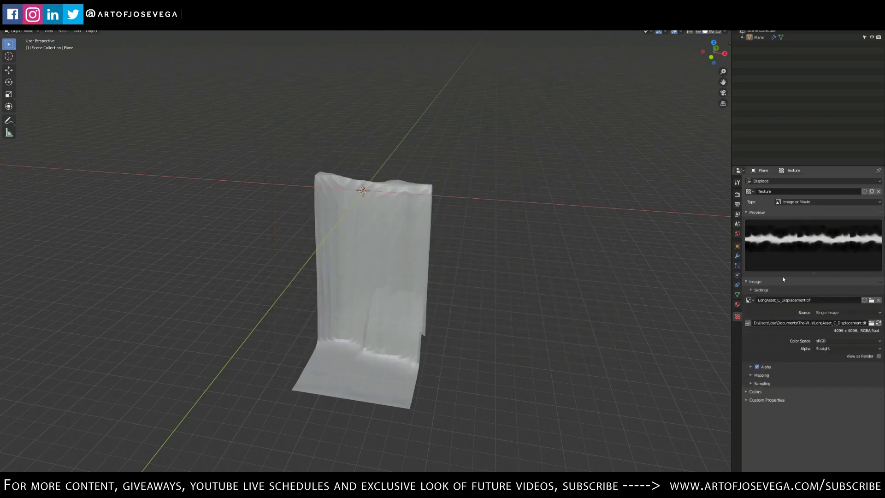
# - Set the Displace modifier's strength to 0.1
pyautogui.moveTo(516, 268); pyautogui.dragTo(507, 240, button='middle')
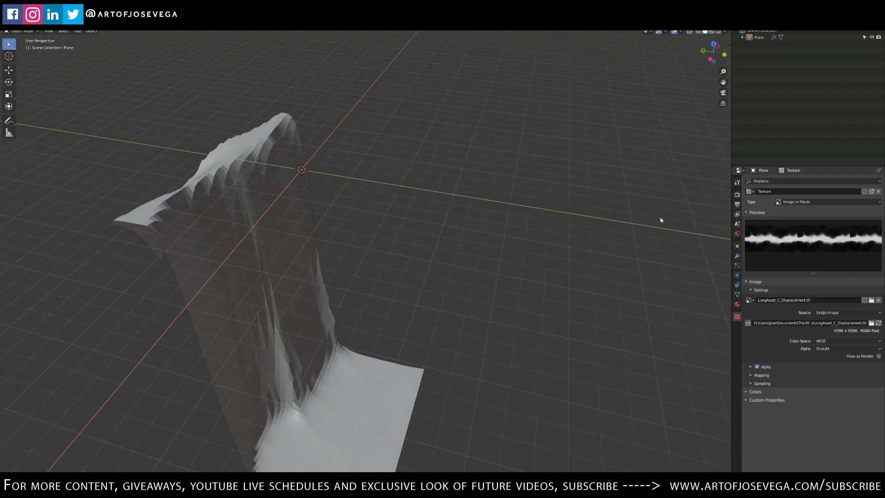
pyautogui.moveTo(719, 254); pyautogui.dragTo(713, 253, button='middle')
pyautogui.moveTo(472, 309); pyautogui.dragTo(473, 298, button='middle')
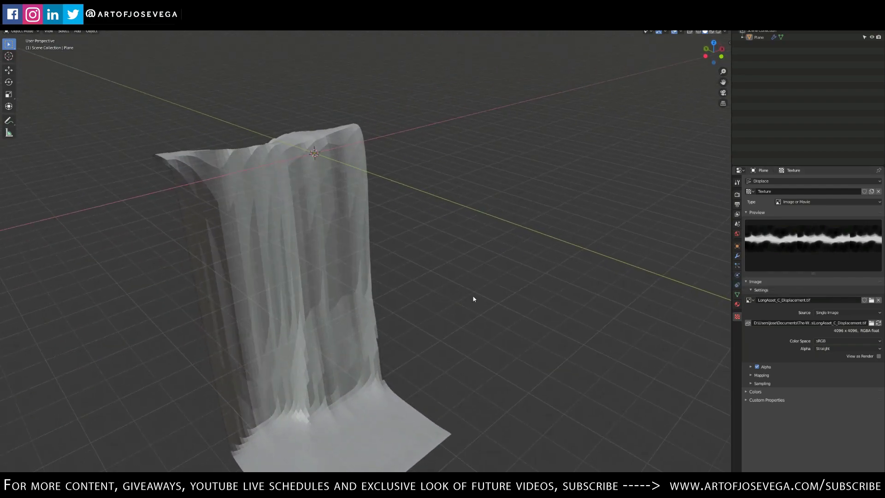
pyautogui.click(737, 258)
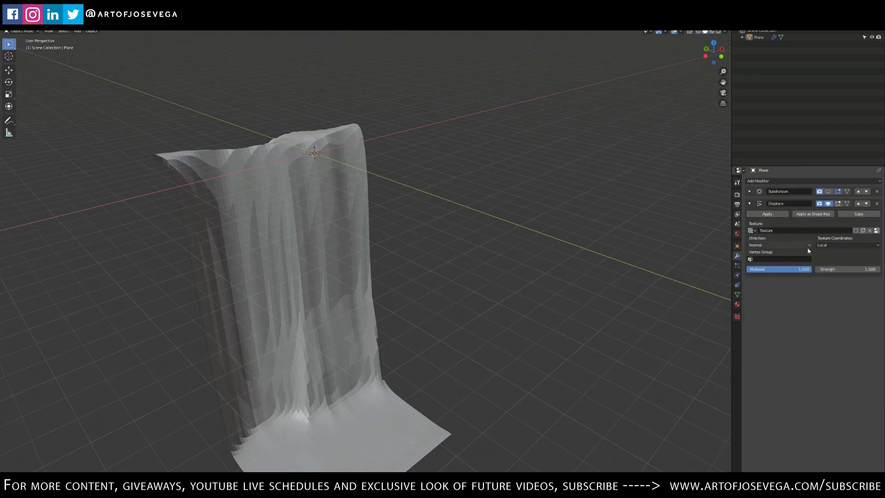
pyautogui.click(860, 270)
pyautogui.write('0.1')
pyautogui.press('Return')
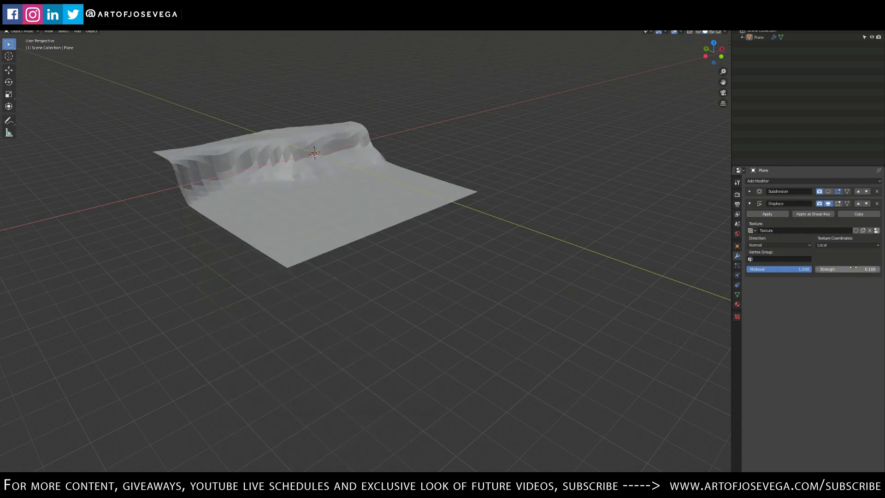
# - Hide the floor grid in the viewport overlays
pyautogui.scroll(2, 408, 107)
pyautogui.moveTo(406, 107); pyautogui.dragTo(530, 203, button='middle')
pyautogui.click(724, 31)
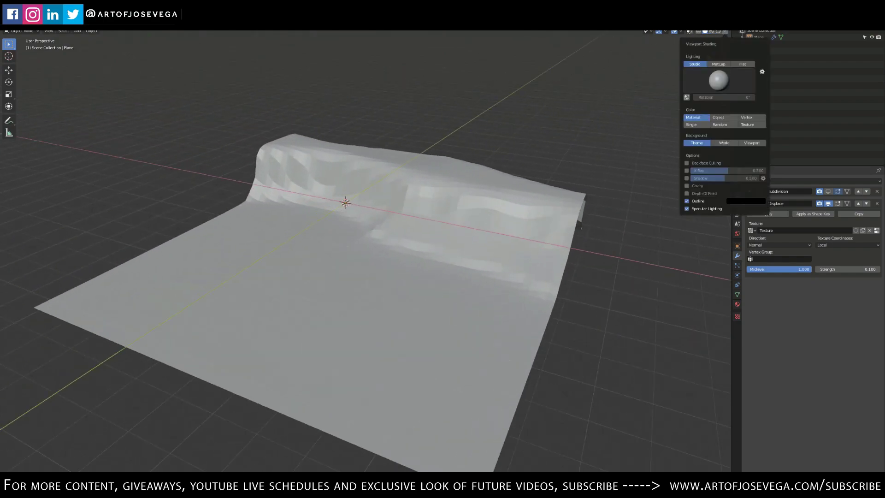
pyautogui.click(681, 32)
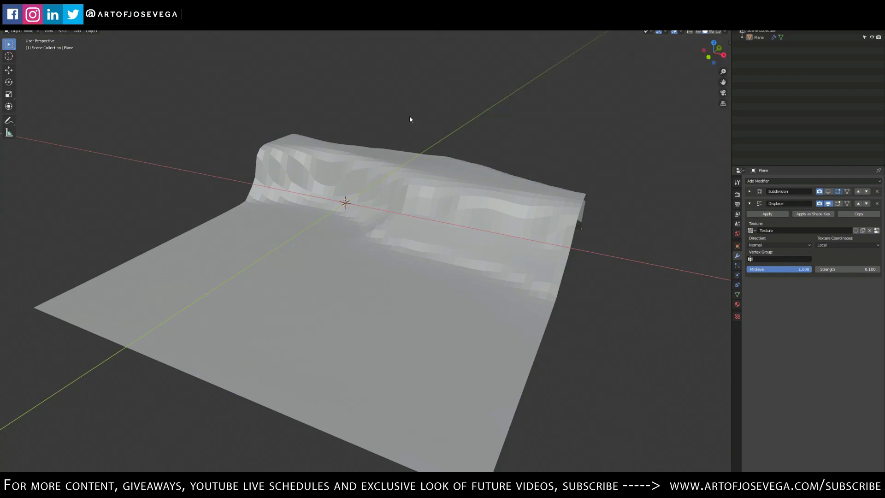
# - Hide the X and Y axis lines in the viewport overlays
pyautogui.moveTo(413, 118); pyautogui.dragTo(417, 111, button='middle')
pyautogui.click(681, 31)
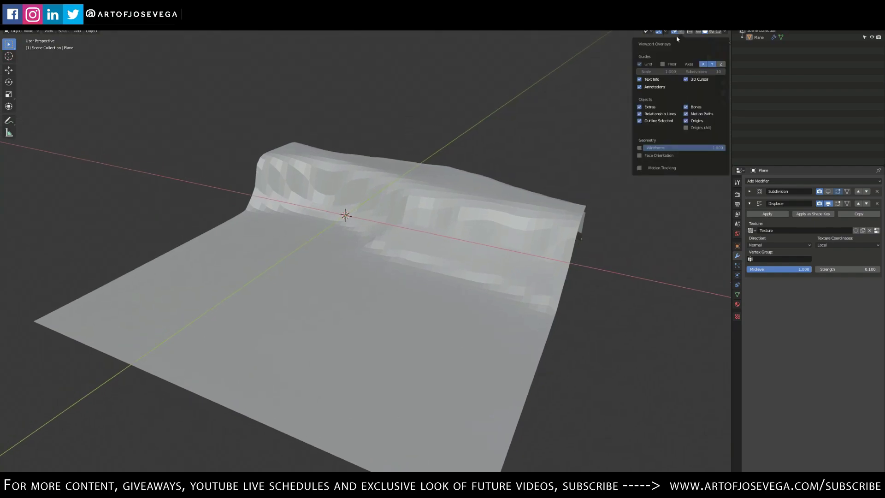
pyautogui.click(701, 64)
pyautogui.click(712, 64)
pyautogui.moveTo(527, 83); pyautogui.dragTo(393, 159, button='middle')
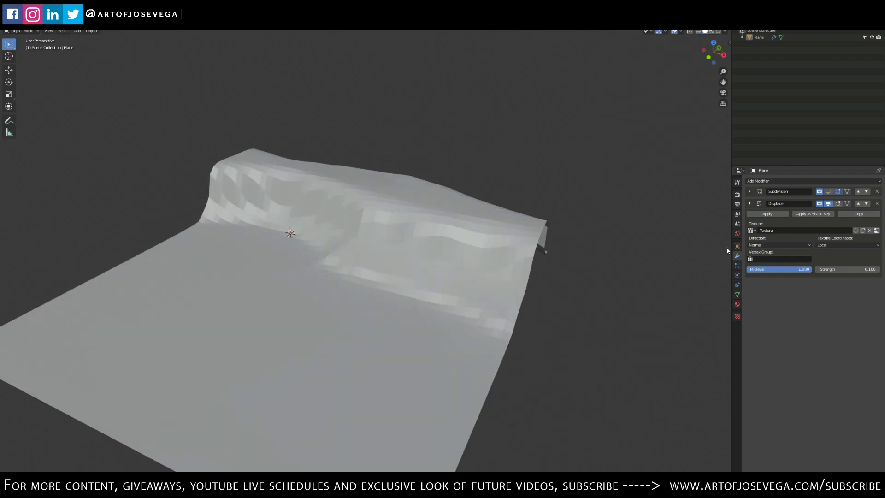
# - Select the plane and turn off its Displace modifier's viewport display
pyautogui.click(397, 289)
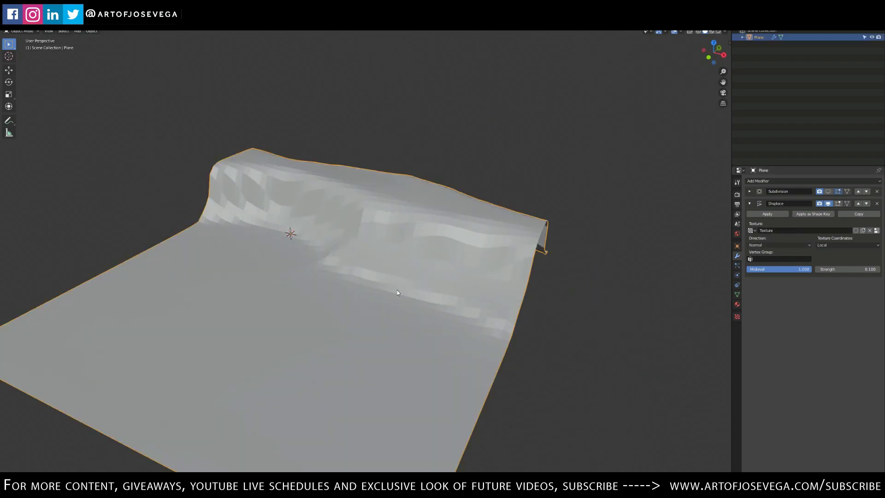
pyautogui.click(829, 203)
pyautogui.moveTo(364, 289); pyautogui.dragTo(379, 294, button='middle')
# - Unwrap all of the plane's faces in Edit Mode with the standard Unwrap and return to Object Mode
pyautogui.hotkey('ctrl', 'Tab')
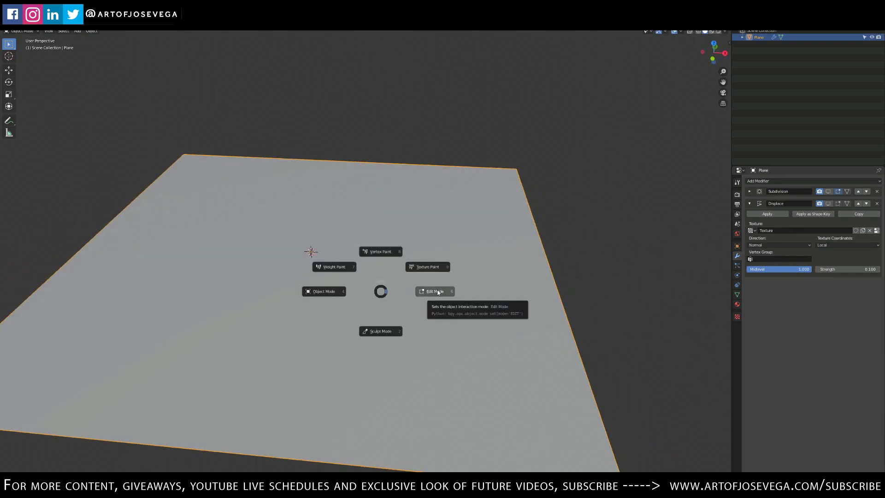
pyautogui.click(435, 290)
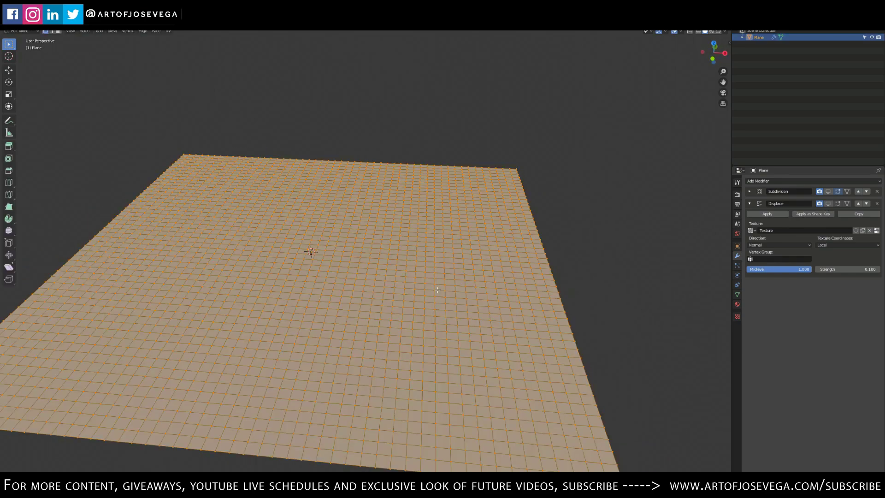
pyautogui.press('3')
pyautogui.press('u')
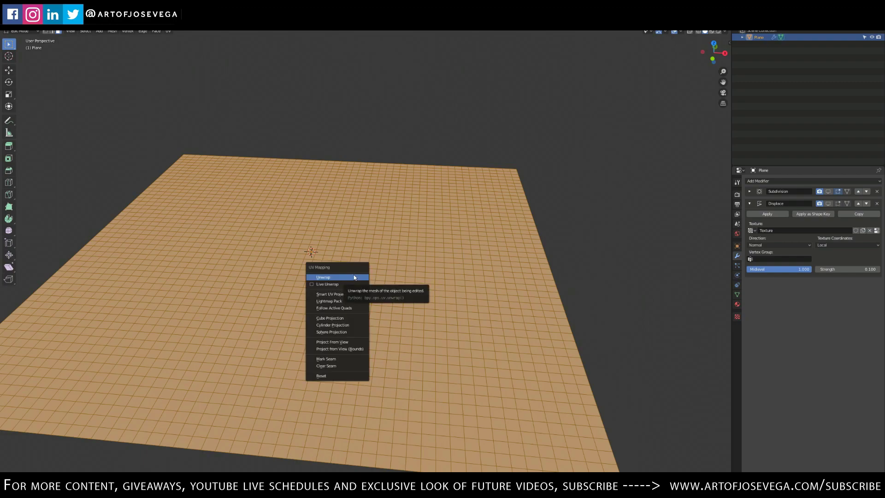
pyautogui.click(354, 277)
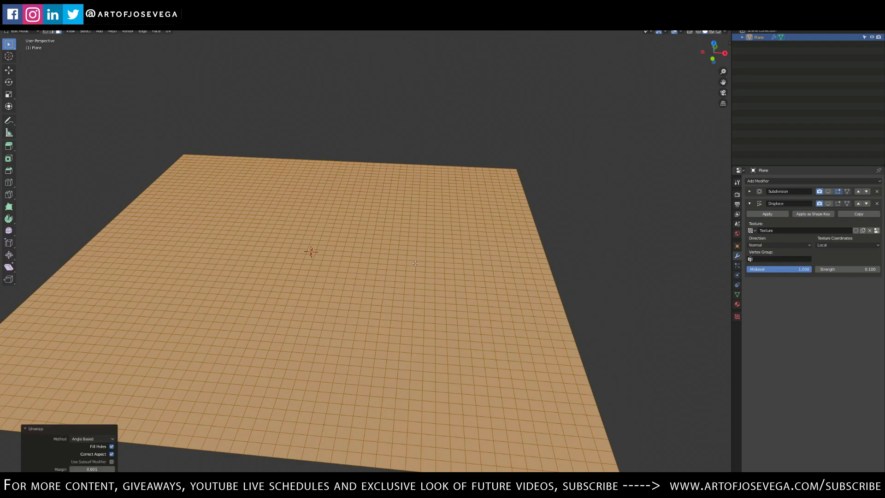
pyautogui.hotkey('ctrl', 'Tab')
pyautogui.click(374, 259)
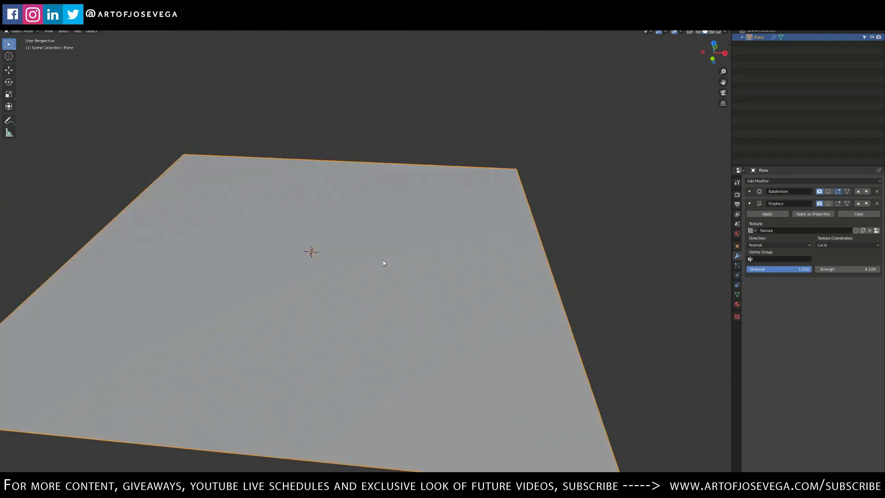
# - Deselect the plane and turn its Displace modifier's viewport display back on
pyautogui.moveTo(466, 110); pyautogui.dragTo(504, 250, button='middle')
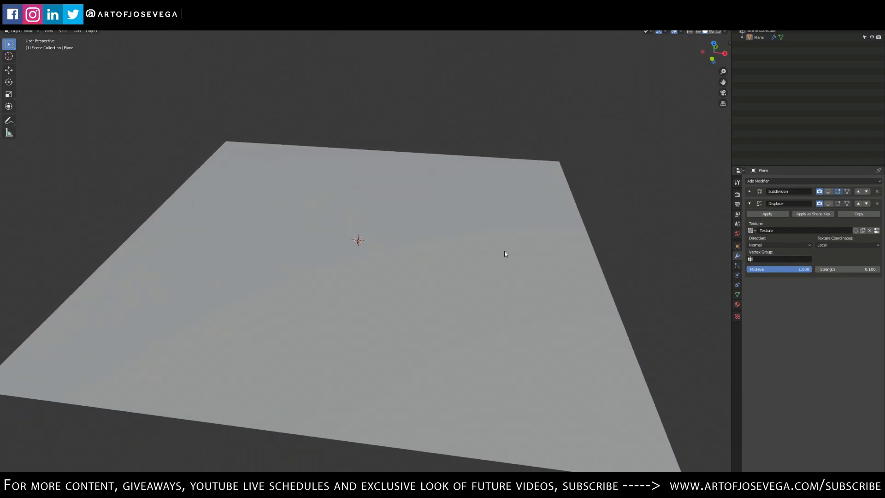
pyautogui.click(828, 203)
pyautogui.moveTo(572, 268); pyautogui.dragTo(532, 248, button='middle')
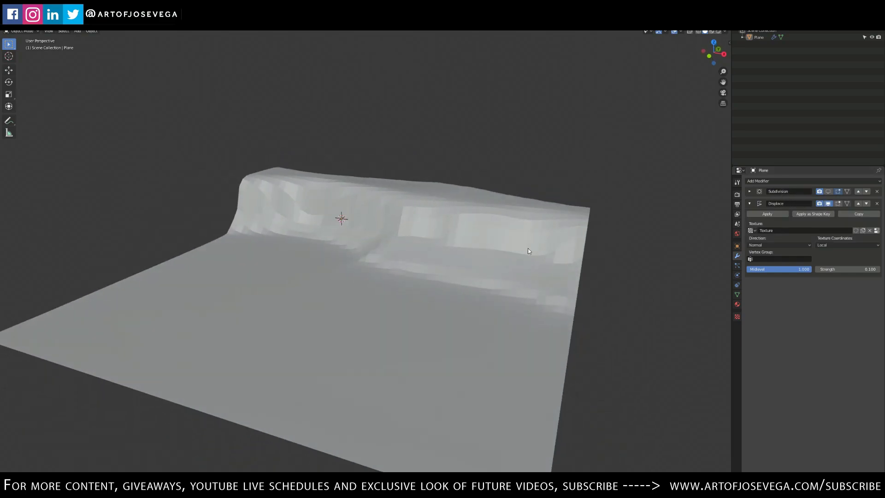
# - Set the Displace modifier's texture coordinates to UV
pyautogui.click(834, 245)
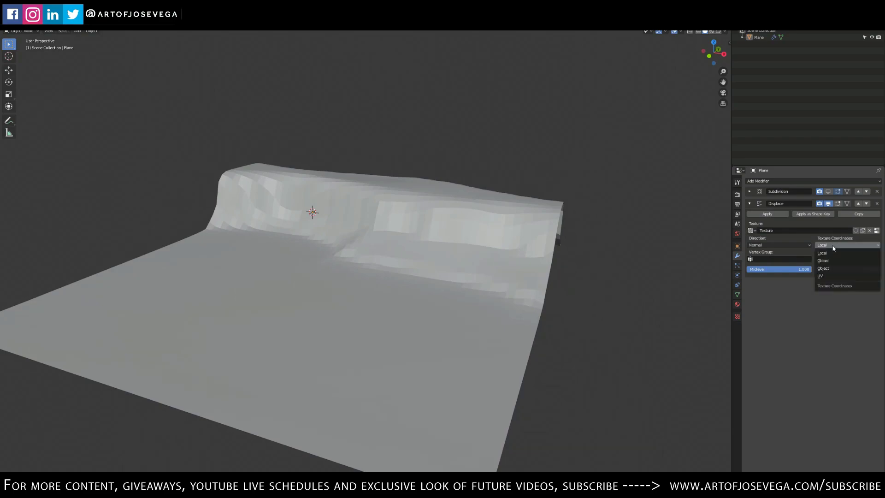
pyautogui.click(824, 276)
pyautogui.moveTo(442, 263); pyautogui.dragTo(484, 276, button='middle')
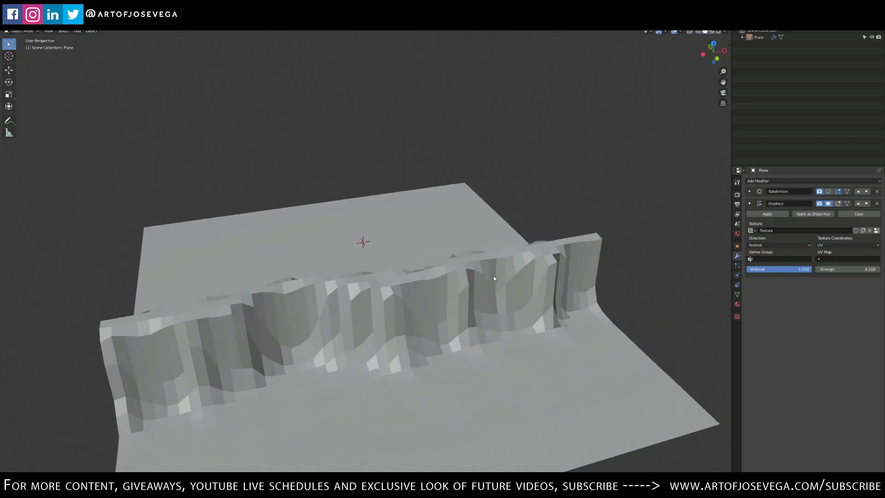
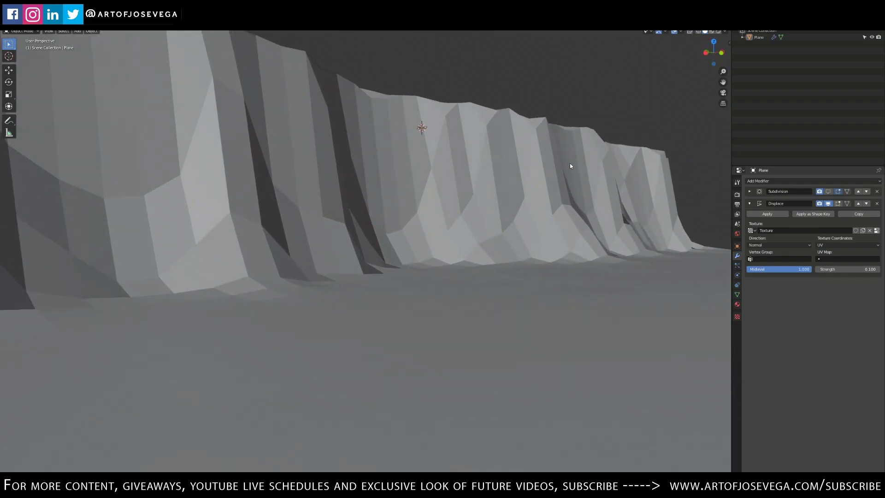
# - Turn on the Subdivision modifier's viewport display and inspect the displaced cliff from several angles
pyautogui.scroll(-3, 450, 201)
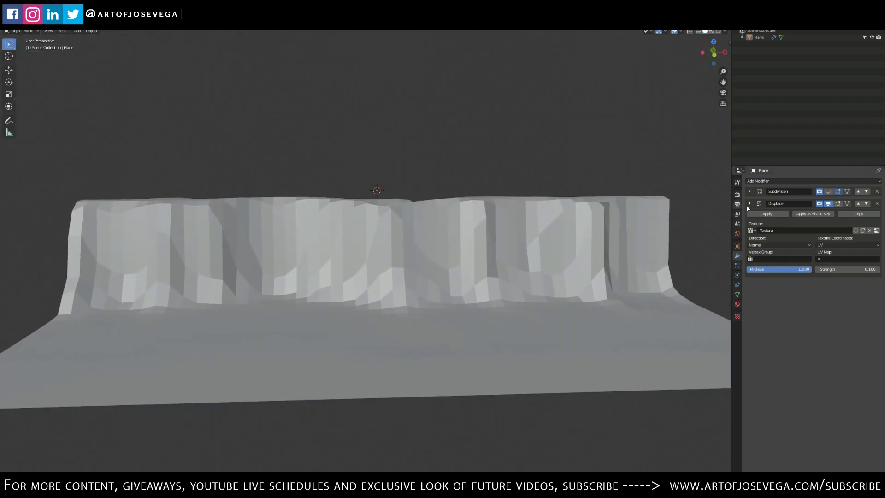
pyautogui.click(828, 191)
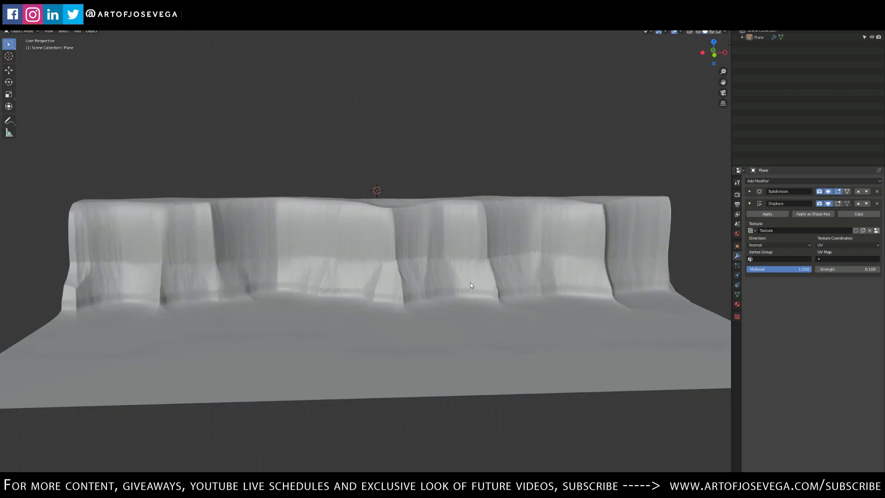
pyautogui.scroll(5, 469, 282)
pyautogui.moveTo(447, 278); pyautogui.dragTo(429, 270, button='middle')
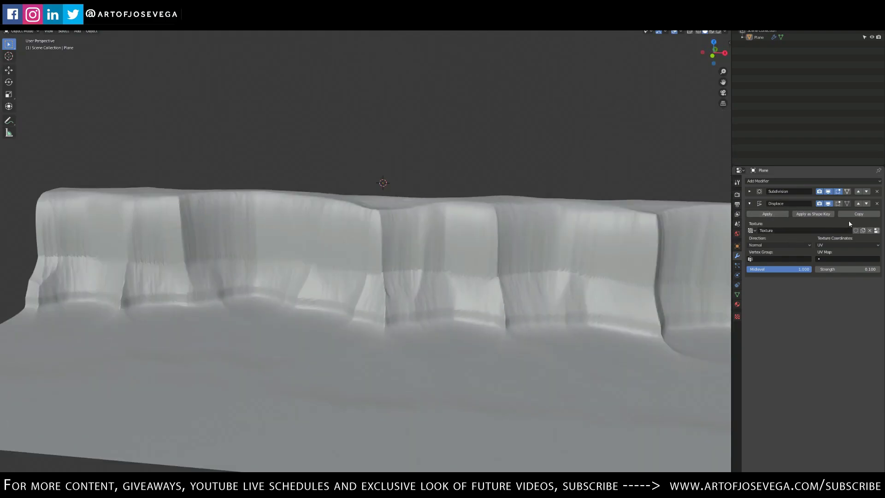
pyautogui.moveTo(450, 285); pyautogui.dragTo(429, 318, button='middle')
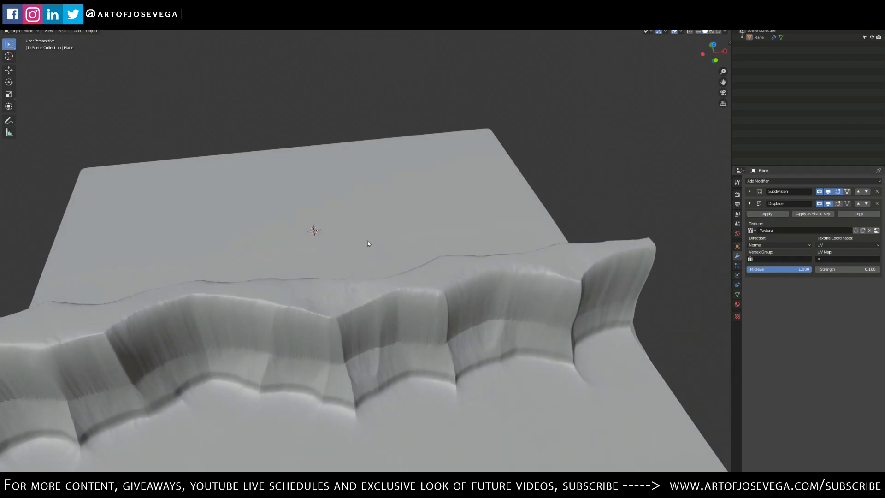
pyautogui.keyDown('shift'); pyautogui.moveTo(368, 244); pyautogui.dragTo(381, 190, button='middle'); pyautogui.keyUp('shift')
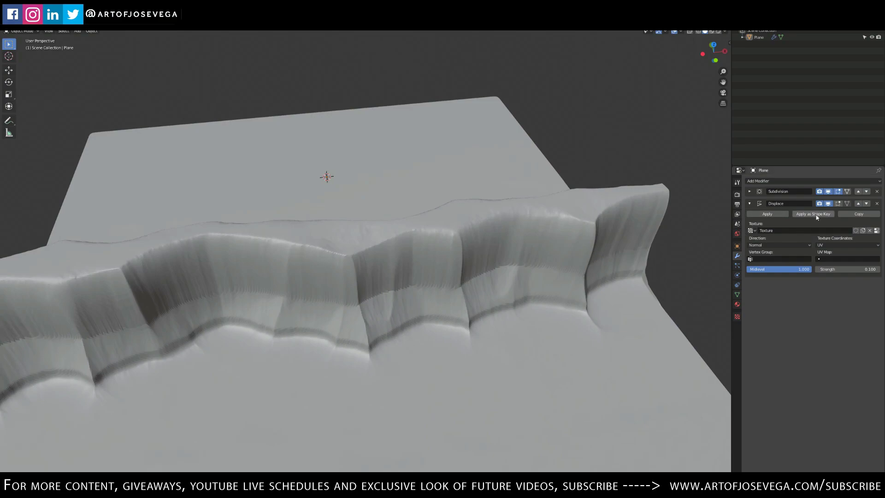
# - Replace the displacement texture's image with LongAsset_D_Displacement.tif from the LongAssets Exports folder
pyautogui.click(877, 231)
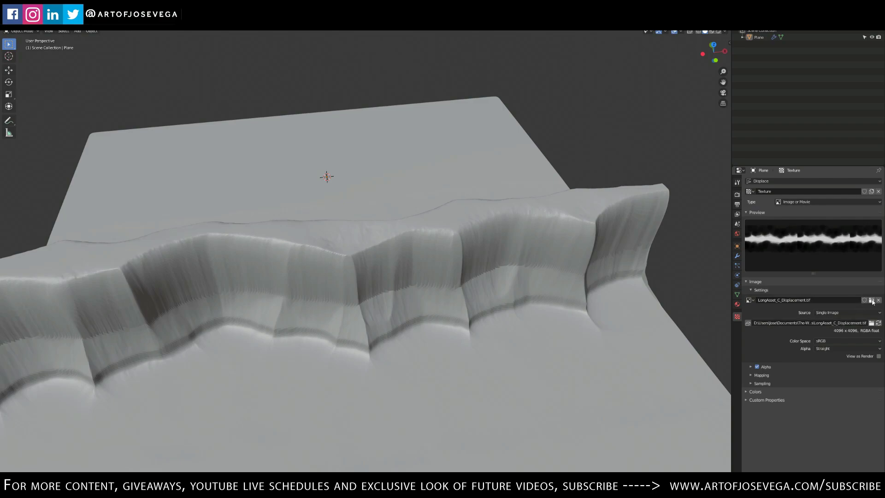
pyautogui.click(871, 301)
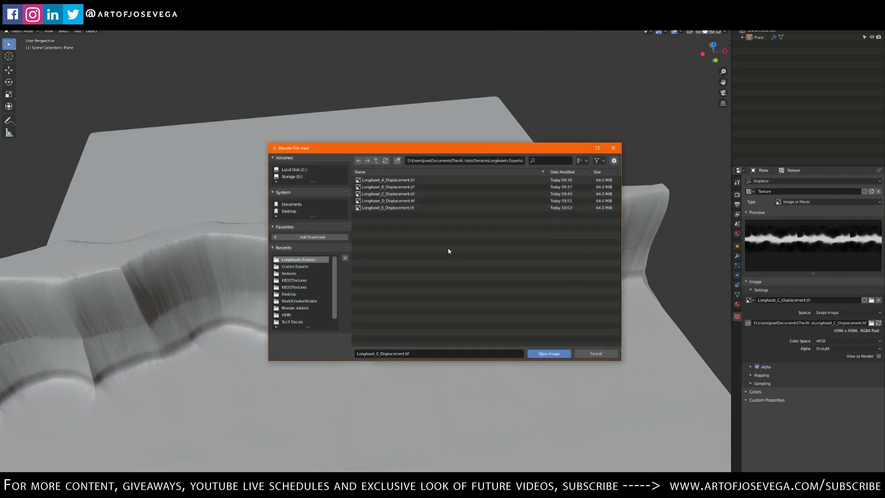
pyautogui.click(401, 201)
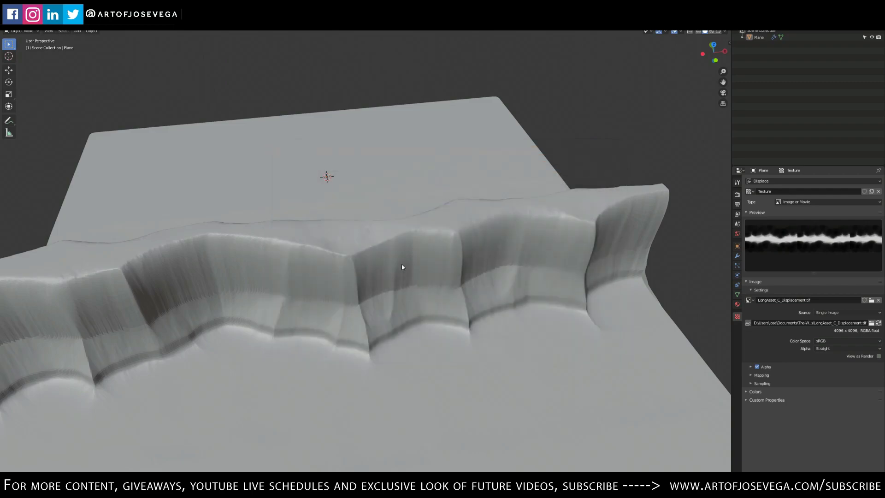
pyautogui.press('Escape')
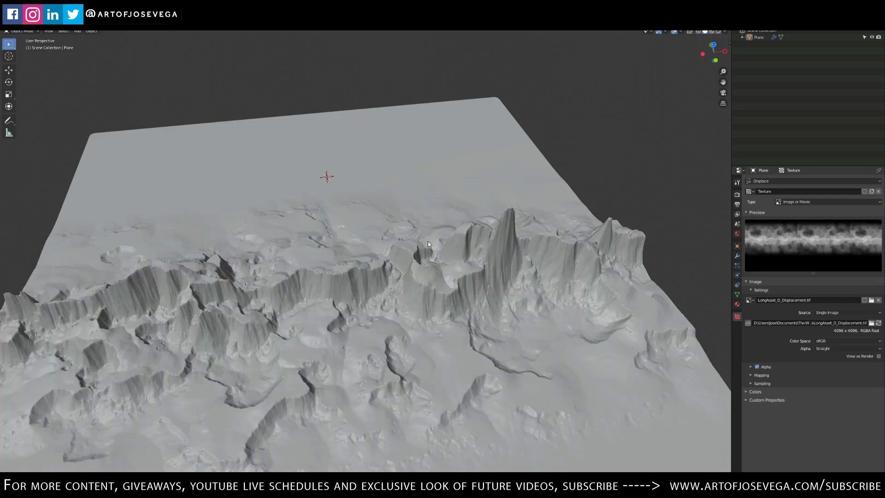
# - Examine the new cliffs up close, return to the plane's modifier settings and collapse the Displace modifier
pyautogui.moveTo(428, 242); pyautogui.dragTo(400, 264, button='middle')
pyautogui.scroll(5, 409, 260)
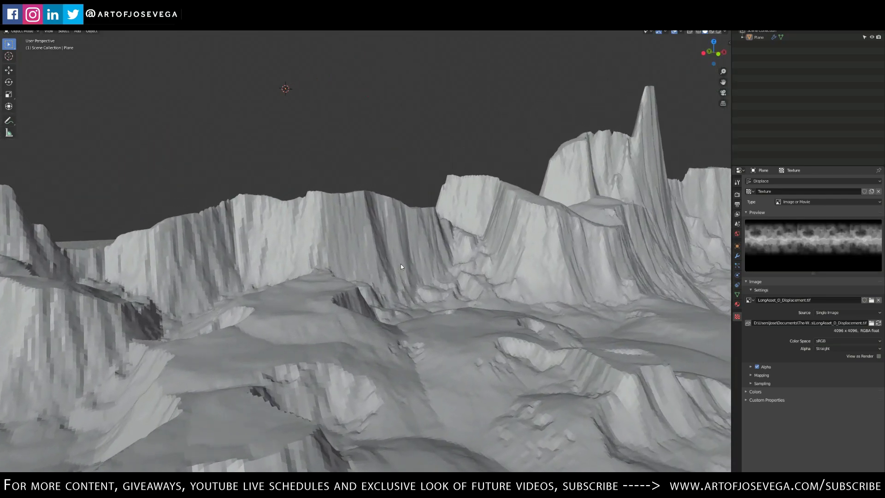
pyautogui.scroll(3, 401, 263)
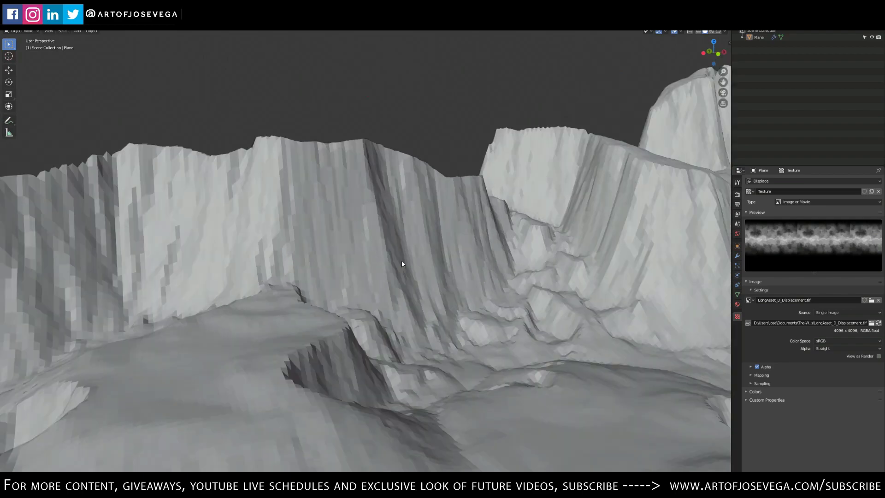
pyautogui.click(737, 255)
pyautogui.click(750, 203)
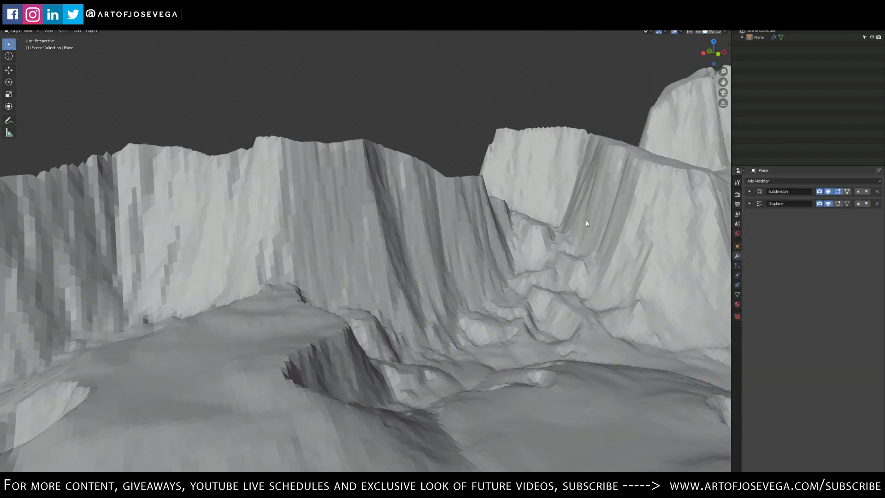
# - Select the terrain plane and apply Shade Smooth to it
pyautogui.moveTo(585, 221); pyautogui.dragTo(499, 191, button='middle')
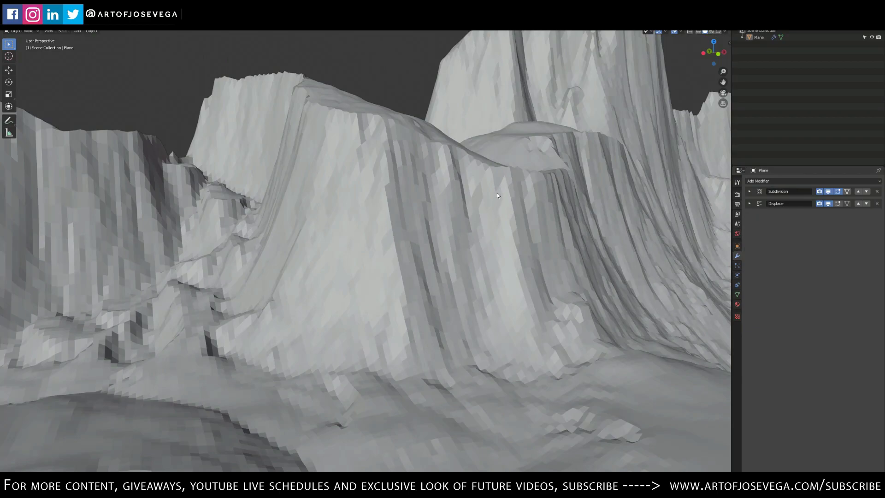
pyautogui.scroll(-3, 526, 285)
pyautogui.moveTo(539, 232); pyautogui.dragTo(426, 214, button='middle')
pyautogui.click(426, 214)
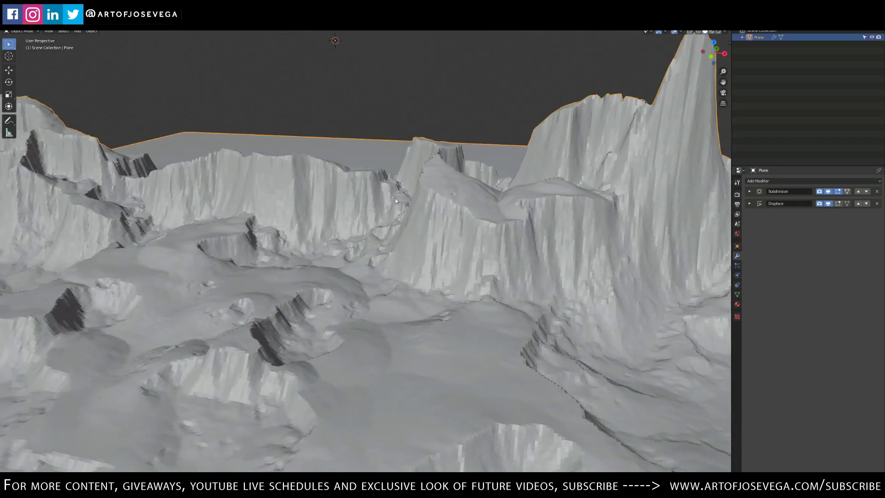
pyautogui.rightClick(444, 235)
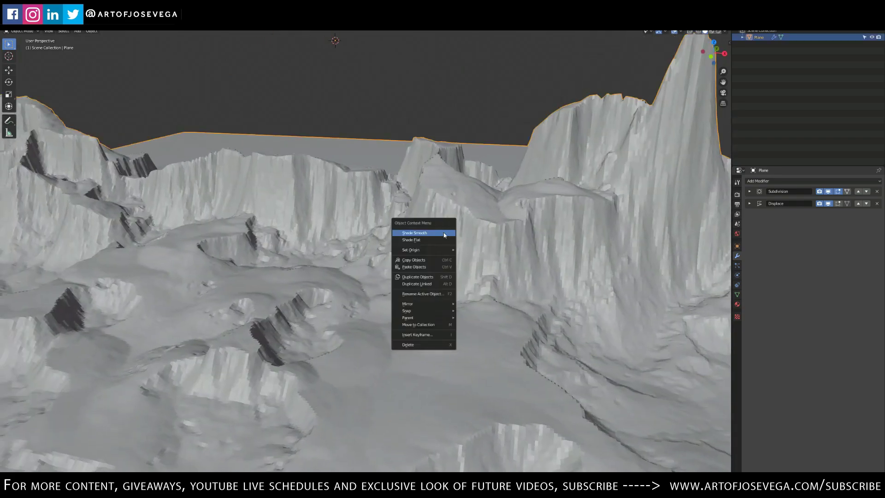
pyautogui.click(418, 234)
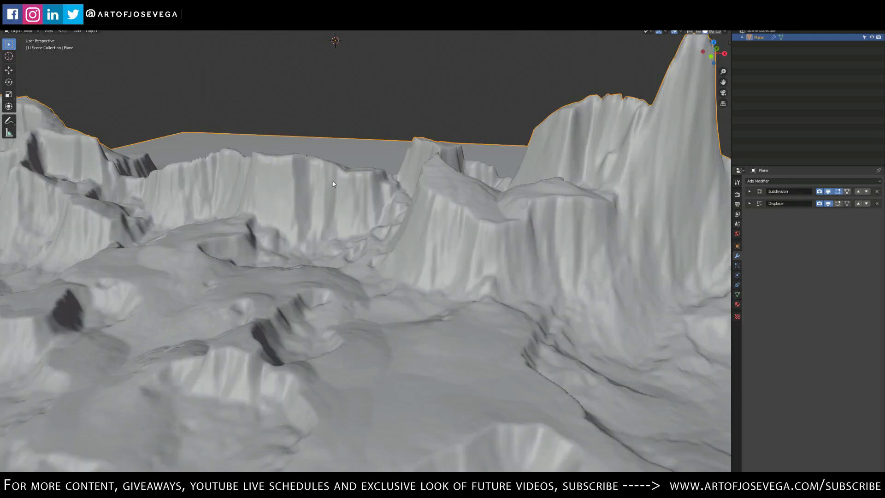
# - Compare the terrain's detail with the Subdivision modifier hidden and shown in the viewport, and deselect the plane
pyautogui.moveTo(334, 184)
pyautogui.mouseDown(button='middle')
pyautogui.moveTo(436, 167)
pyautogui.moveTo(354, 171)
pyautogui.moveTo(328, 225)
pyautogui.moveTo(398, 187)
pyautogui.moveTo(245, 202)
pyautogui.moveTo(432, 205)
pyautogui.moveTo(376, 203)
pyautogui.moveTo(385, 214)
pyautogui.moveTo(373, 216)
pyautogui.moveTo(488, 209)
pyautogui.moveTo(459, 208)
pyautogui.mouseUp(button='middle')
pyautogui.click(828, 191)
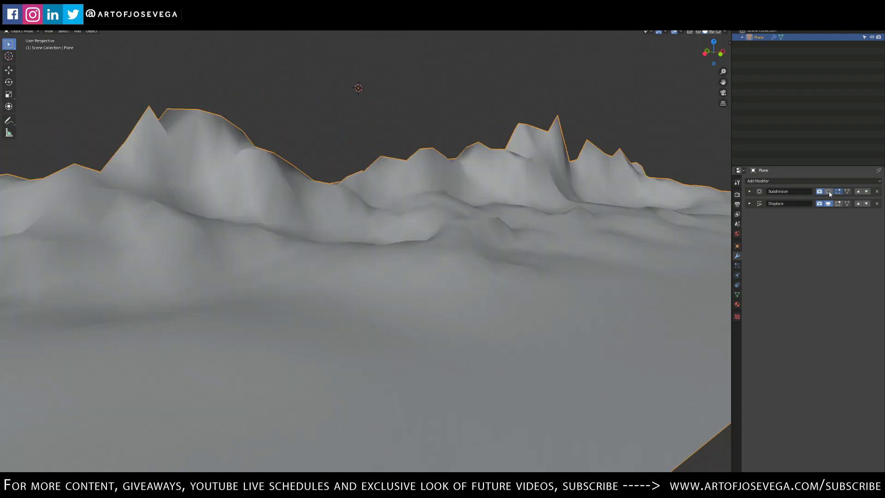
pyautogui.click(464, 109)
pyautogui.moveTo(537, 134); pyautogui.dragTo(374, 176, button='middle')
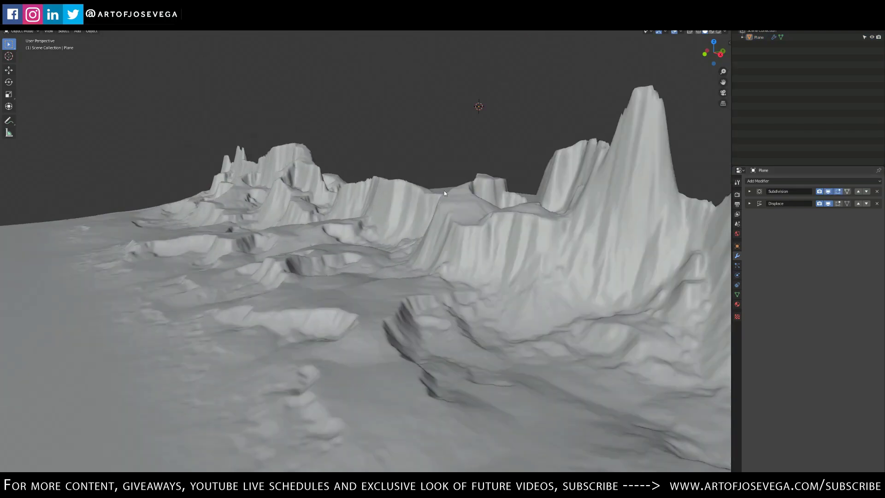
pyautogui.moveTo(444, 190); pyautogui.dragTo(484, 187, button='middle')
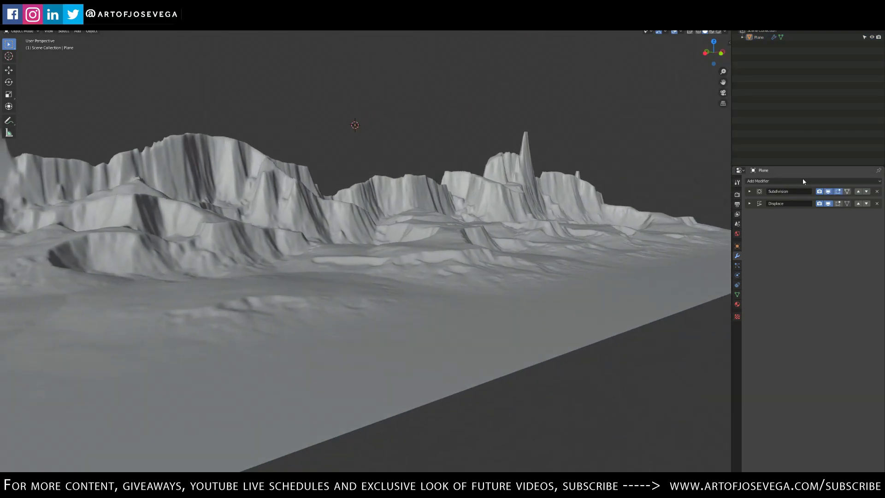
pyautogui.moveTo(572, 189); pyautogui.dragTo(428, 195, button='middle')
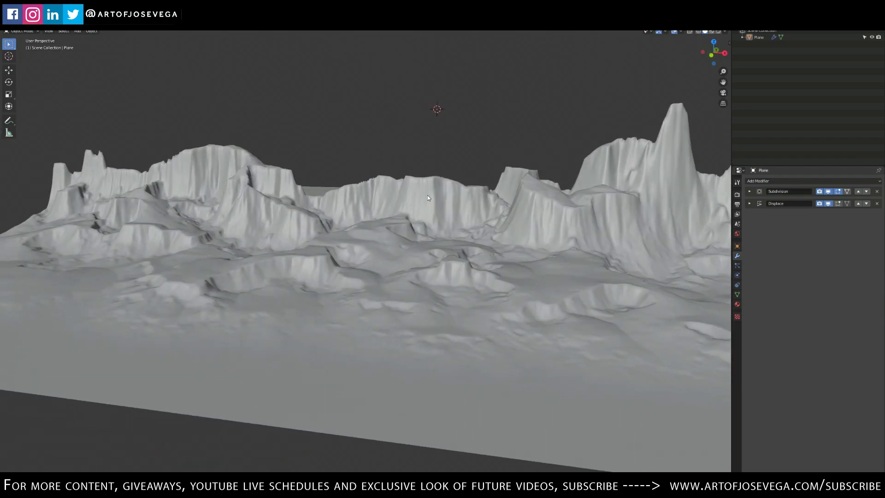
# - View the whole terrain from a distance and expand the Subdivision modifier's settings
pyautogui.scroll(-8, 427, 195)
pyautogui.scroll(-4, 454, 203)
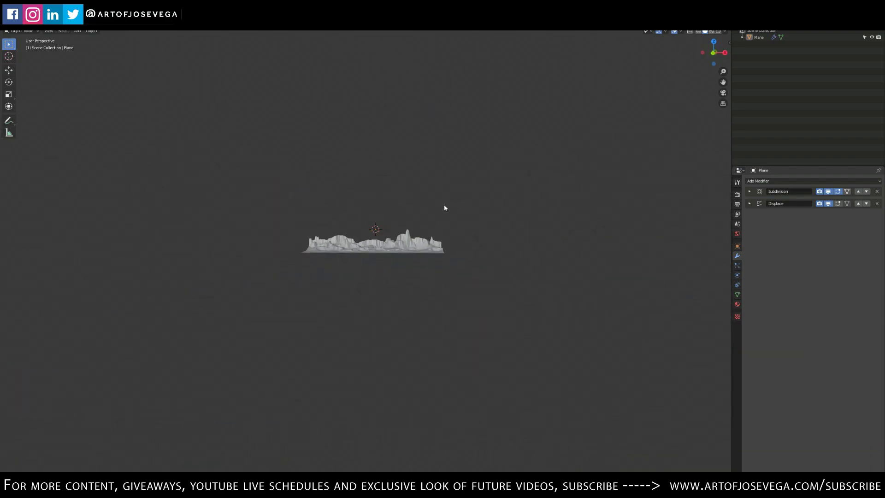
pyautogui.click(749, 191)
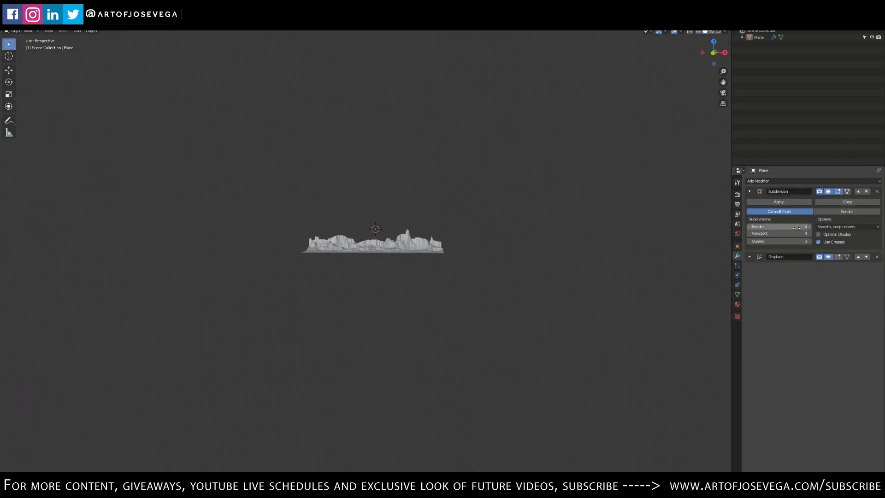
# - Try viewport subdivision levels 2 and 3 in the Subdivision modifier, and return the level to 4
pyautogui.click(800, 233)
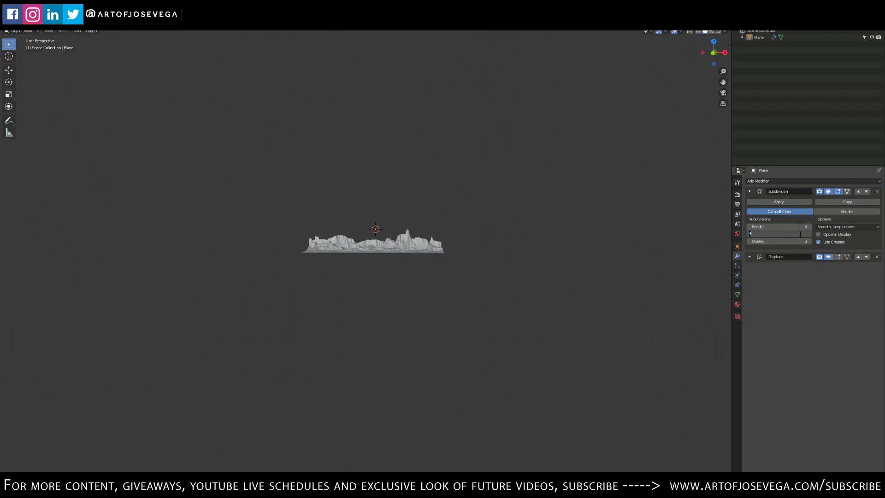
pyautogui.write('2')
pyautogui.press('Return')
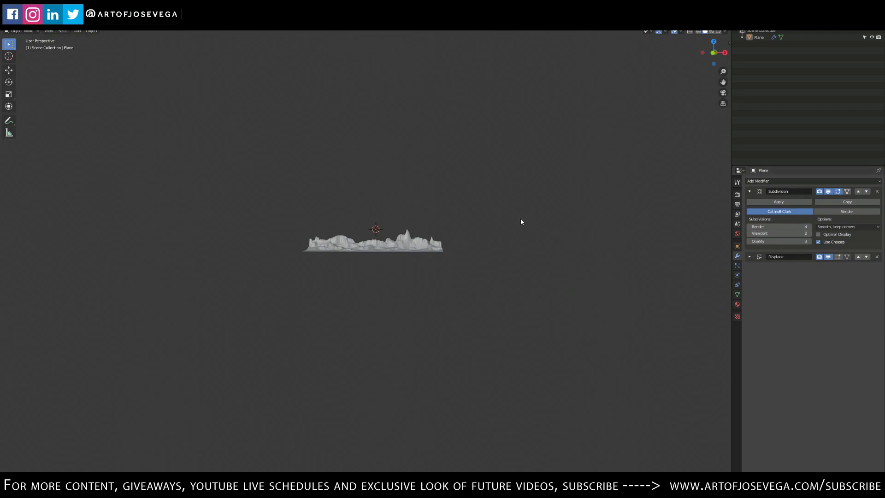
pyautogui.click(808, 234)
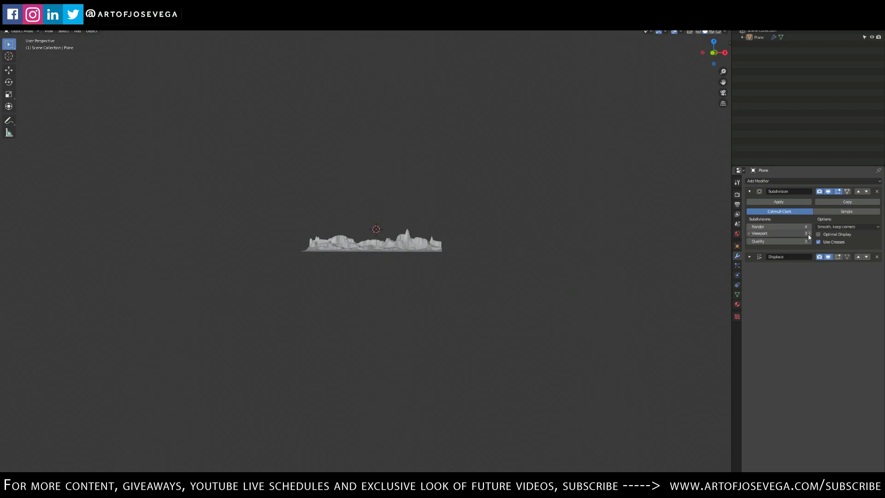
pyautogui.hotkey('ctrl', '4')
# - Examine the terrain's cliffs up close and collapse the Subdivision modifier's settings
pyautogui.scroll(10, 463, 256)
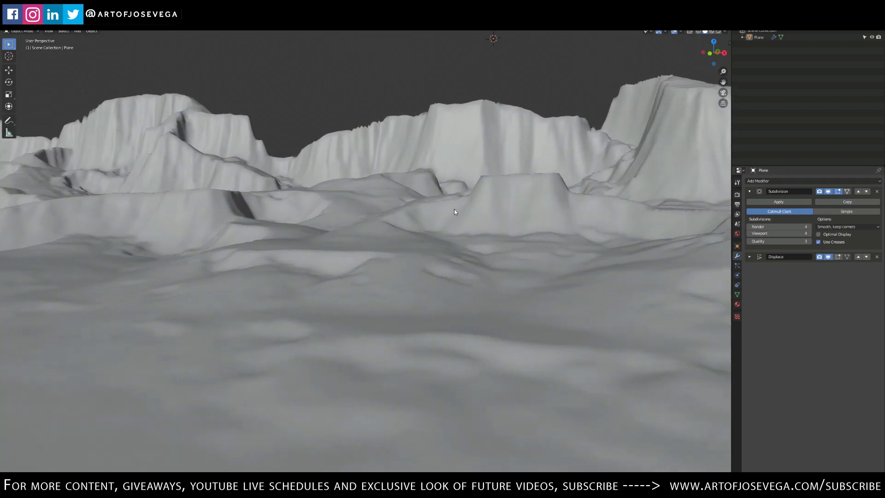
pyautogui.keyDown('shift'); pyautogui.moveTo(454, 212); pyautogui.dragTo(358, 241, button='middle'); pyautogui.keyUp('shift')
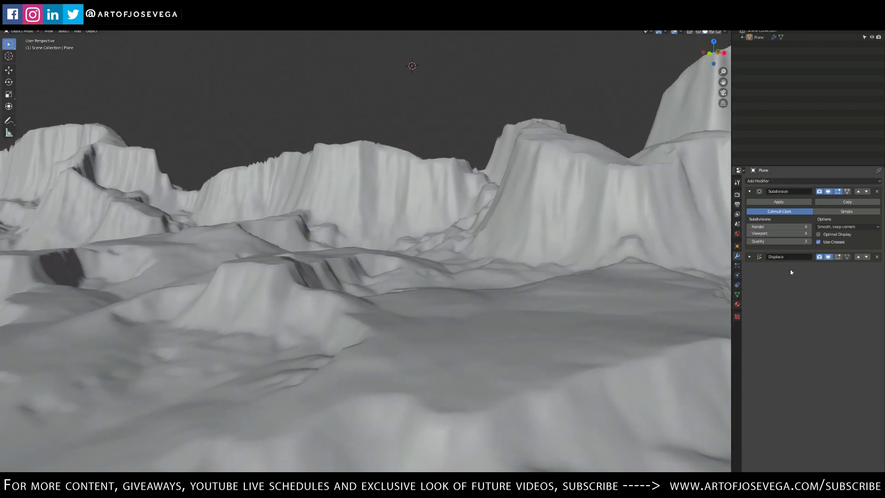
pyautogui.moveTo(500, 207); pyautogui.dragTo(471, 229, button='middle')
pyautogui.scroll(3, 469, 234)
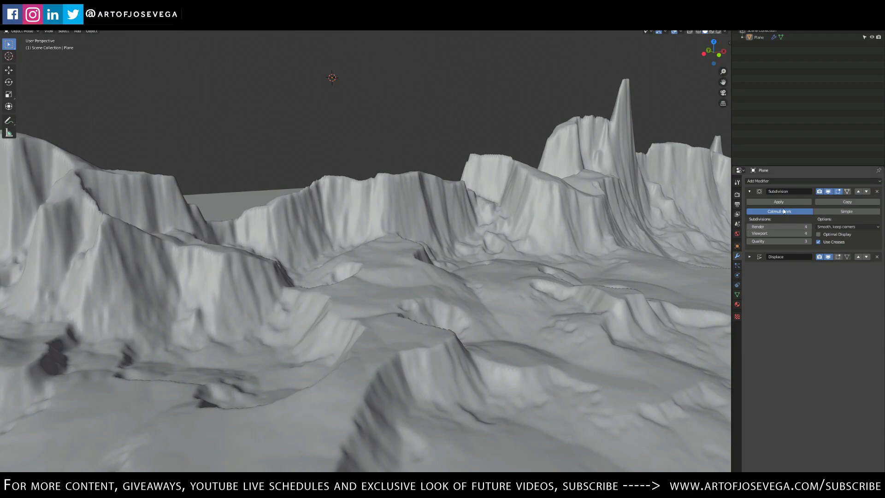
pyautogui.click(749, 191)
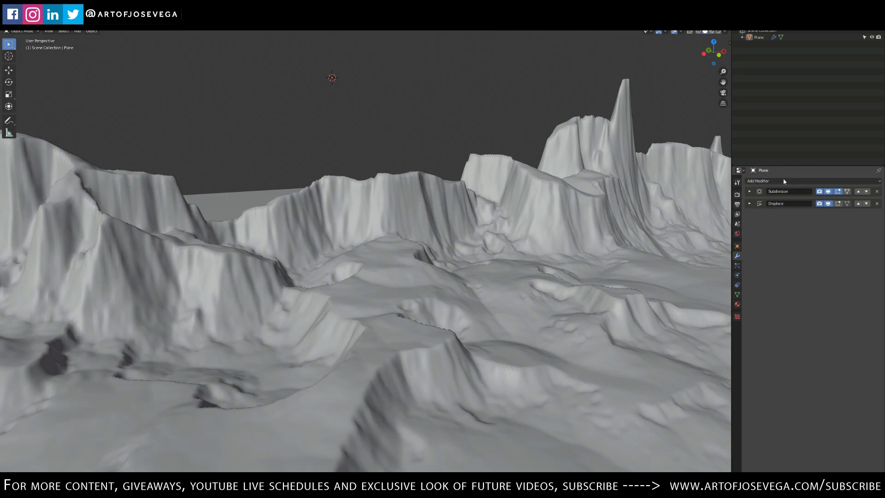
# - Add a second Subdivision Surface modifier to the plane and move it above the Displace modifier
pyautogui.moveTo(521, 248); pyautogui.dragTo(501, 269, button='middle')
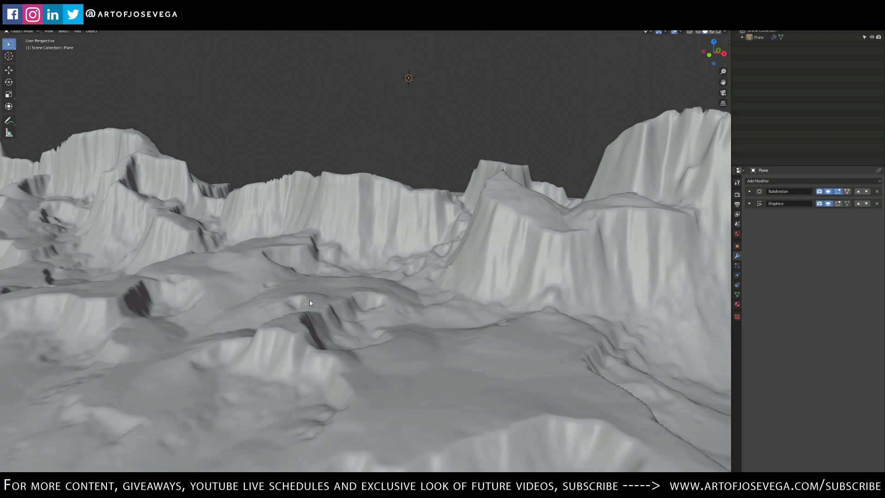
pyautogui.moveTo(306, 302)
pyautogui.mouseDown(button='middle')
pyautogui.moveTo(356, 300)
pyautogui.moveTo(295, 293)
pyautogui.mouseUp(button='middle')
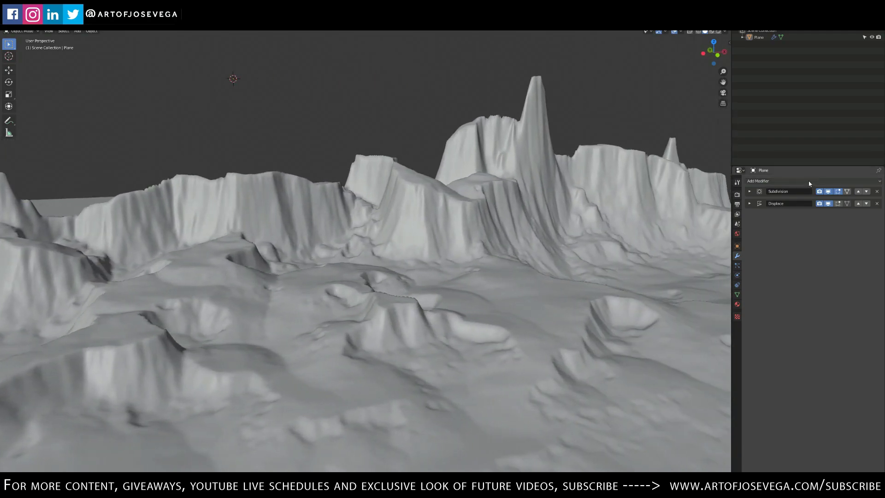
pyautogui.click(772, 181)
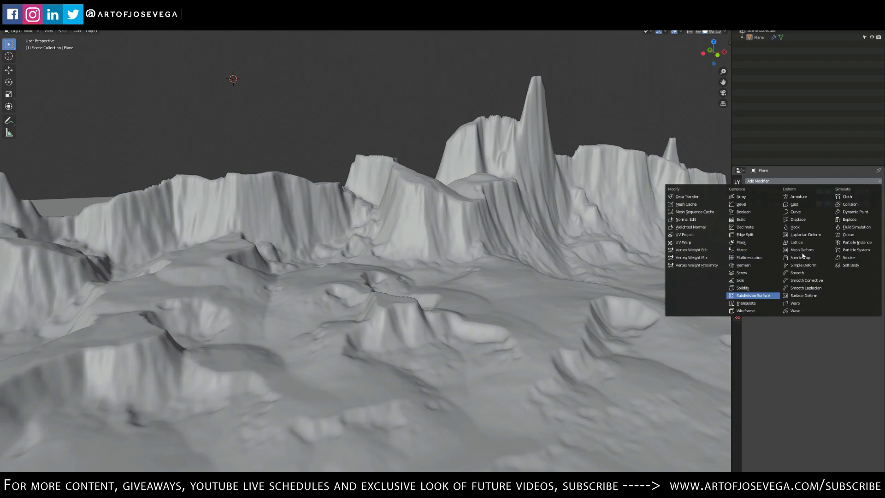
pyautogui.click(756, 296)
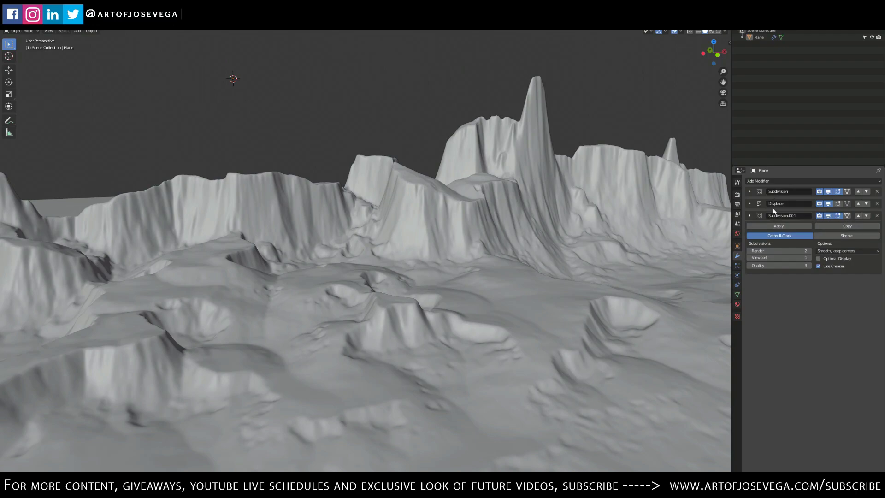
pyautogui.click(859, 217)
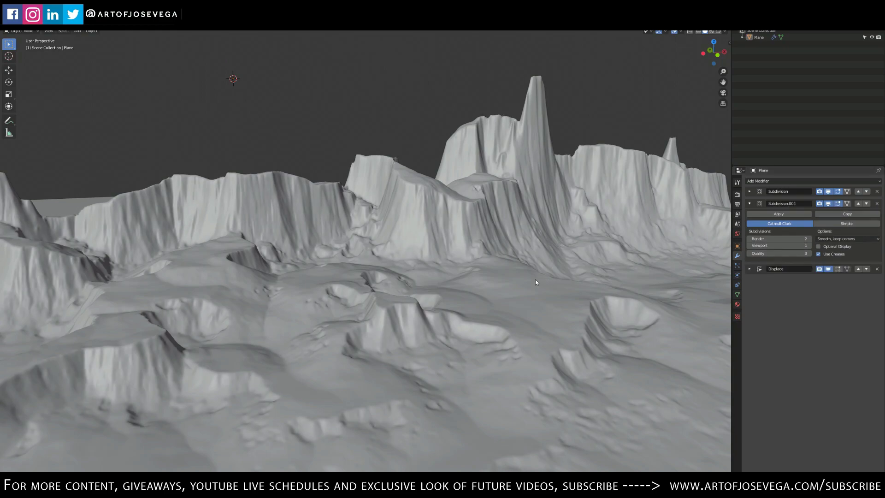
# - Set the second Subdivision modifier's viewport level to 2 and collapse its settings
pyautogui.moveTo(380, 310); pyautogui.dragTo(396, 305, button='middle')
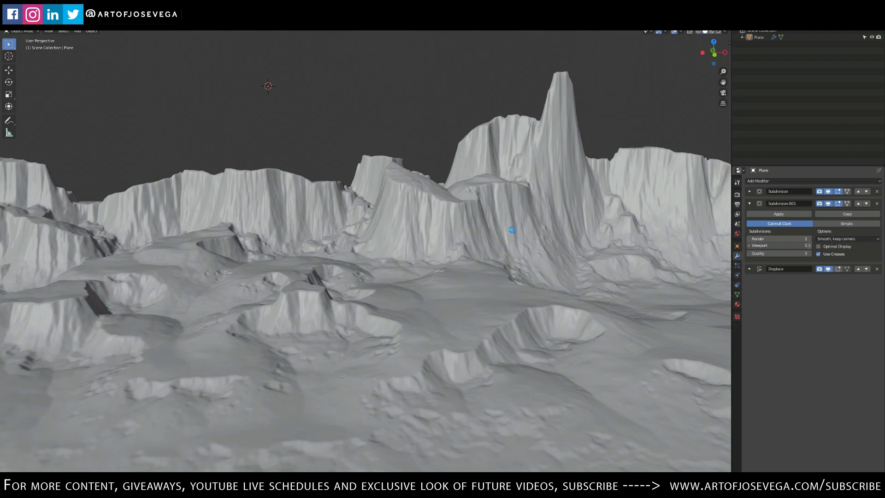
pyautogui.hotkey('ctrl', '2')
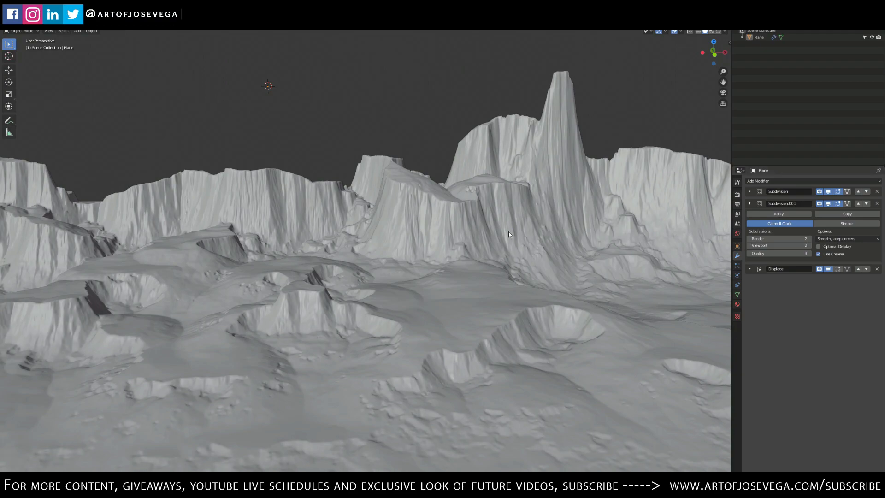
pyautogui.moveTo(508, 232); pyautogui.dragTo(422, 198, button='middle')
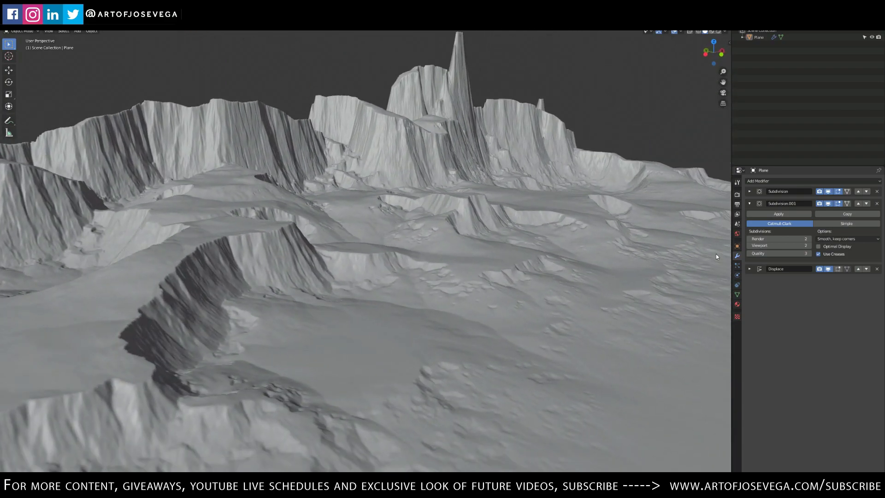
pyautogui.click(750, 204)
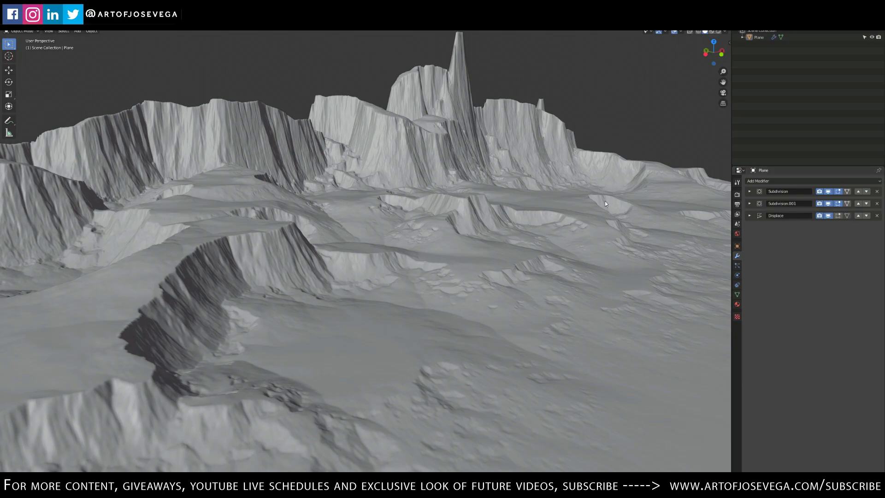
# - Toggle the second Subdivision modifier's viewport display to compare the terrain's surface detail
pyautogui.moveTo(605, 201); pyautogui.dragTo(349, 223, button='middle')
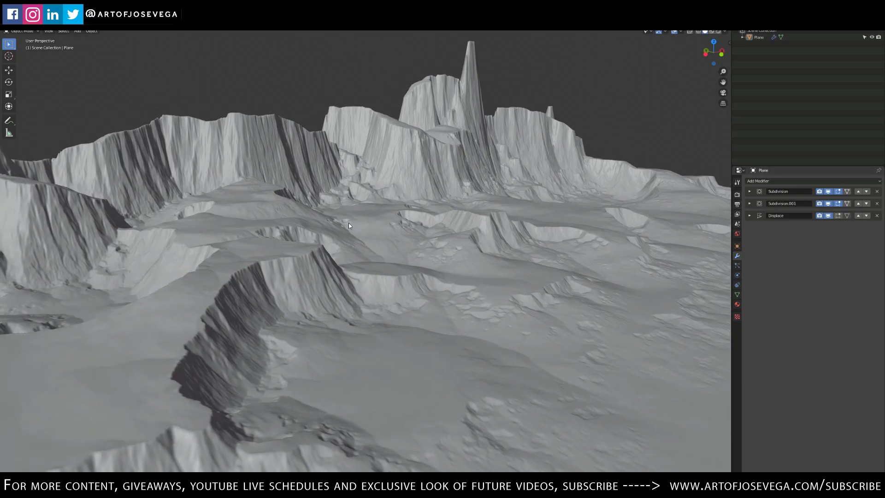
pyautogui.click(828, 204)
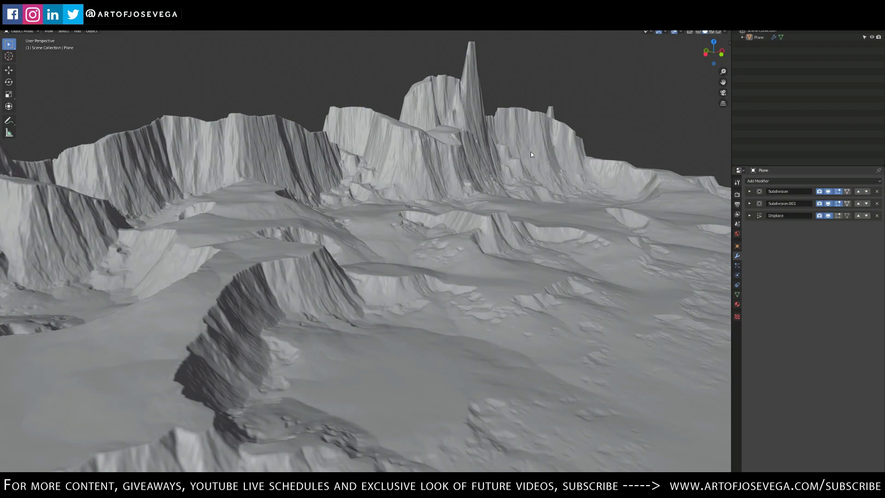
pyautogui.moveTo(530, 151); pyautogui.dragTo(483, 176, button='middle')
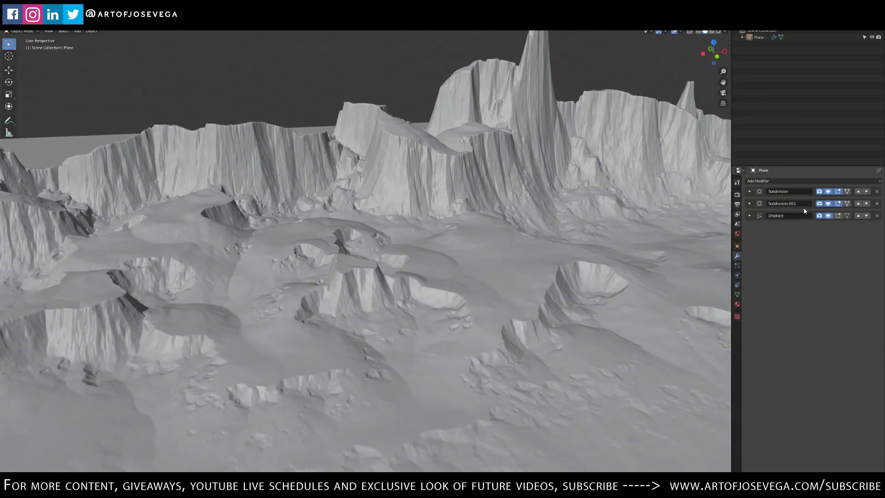
# - Examine the finished terrain's cliffs, peaks and flat areas from several angles, both up close and from a distance
pyautogui.moveTo(607, 270); pyautogui.dragTo(487, 254, button='middle')
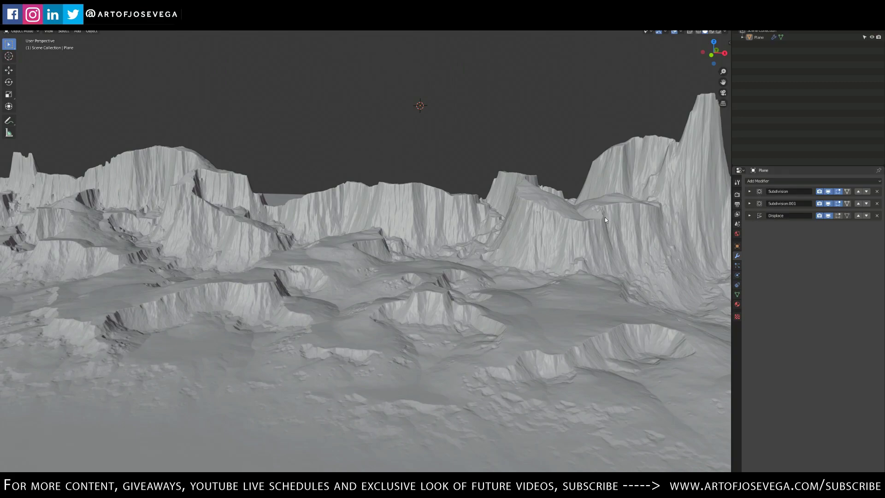
pyautogui.moveTo(605, 217); pyautogui.dragTo(647, 211, button='middle')
pyautogui.scroll(-2, 385, 222)
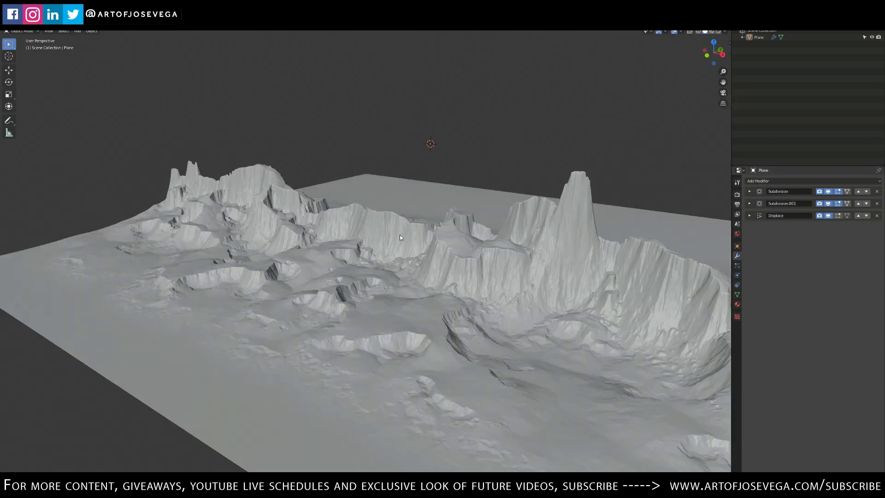
pyautogui.moveTo(430, 231)
pyautogui.mouseDown(button='middle')
pyautogui.moveTo(522, 252)
pyautogui.moveTo(521, 233)
pyautogui.moveTo(443, 242)
pyautogui.mouseUp(button='middle')
pyautogui.scroll(3, 460, 240)
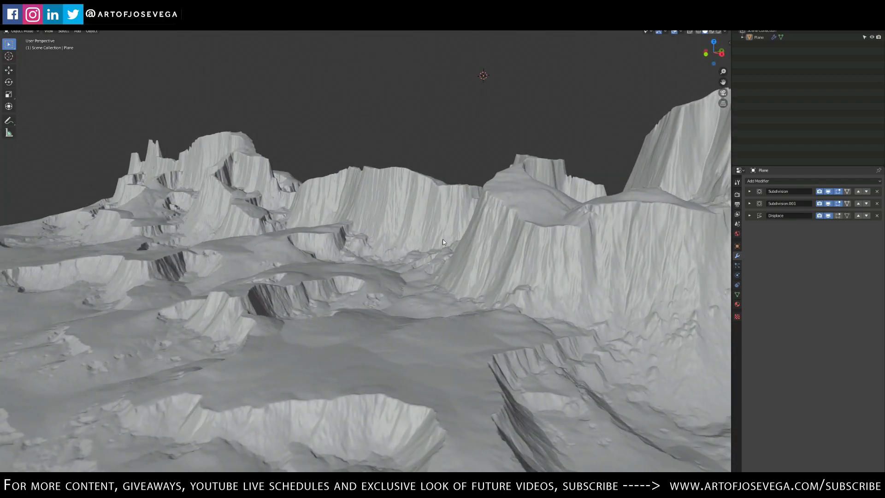
pyautogui.moveTo(330, 294); pyautogui.dragTo(387, 278, button='middle')
pyautogui.scroll(-5, 369, 269)
pyautogui.scroll(5, 390, 261)
pyautogui.scroll(-3, 406, 254)
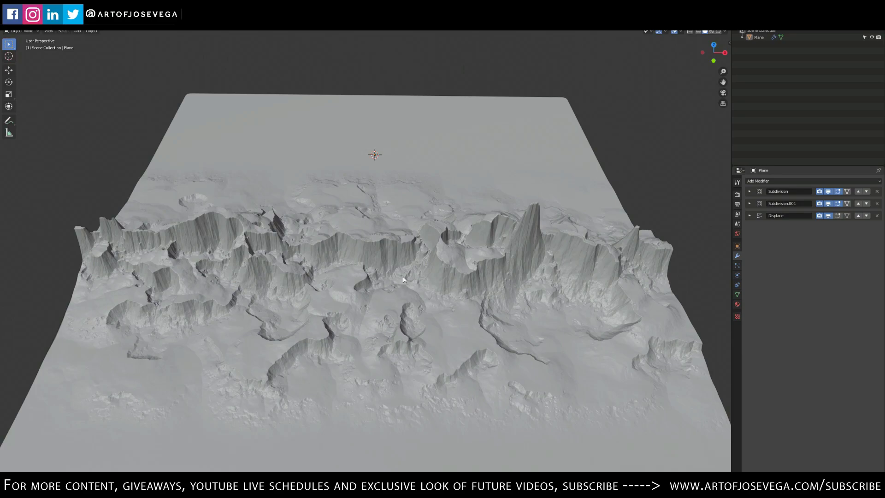
pyautogui.moveTo(403, 276); pyautogui.dragTo(399, 257, button='middle')
pyautogui.moveTo(460, 248); pyautogui.dragTo(429, 310, button='middle')
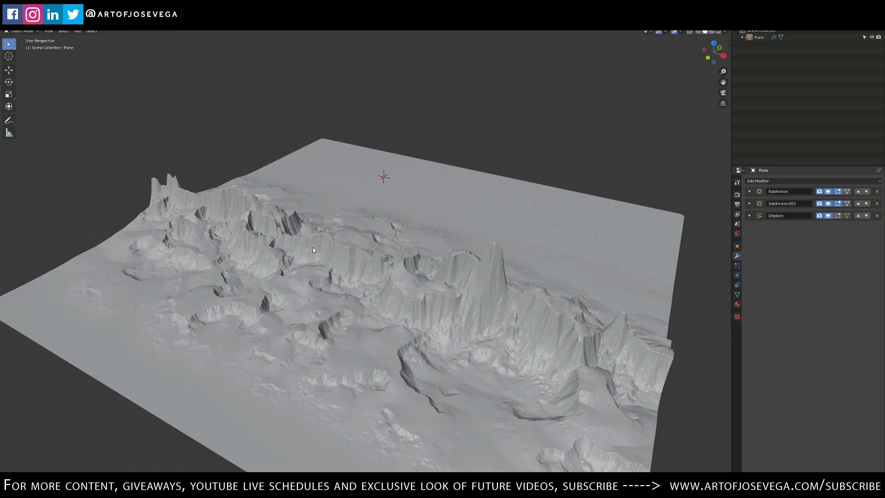
pyautogui.moveTo(313, 247); pyautogui.dragTo(387, 238, button='middle')
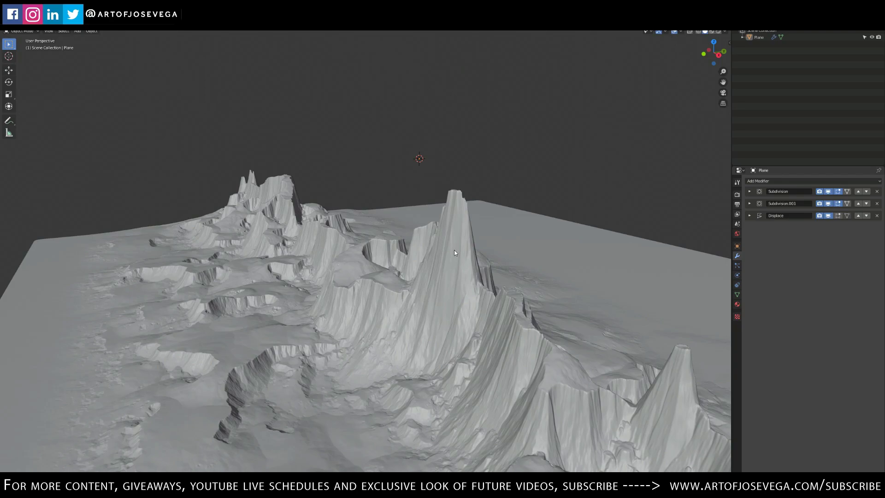